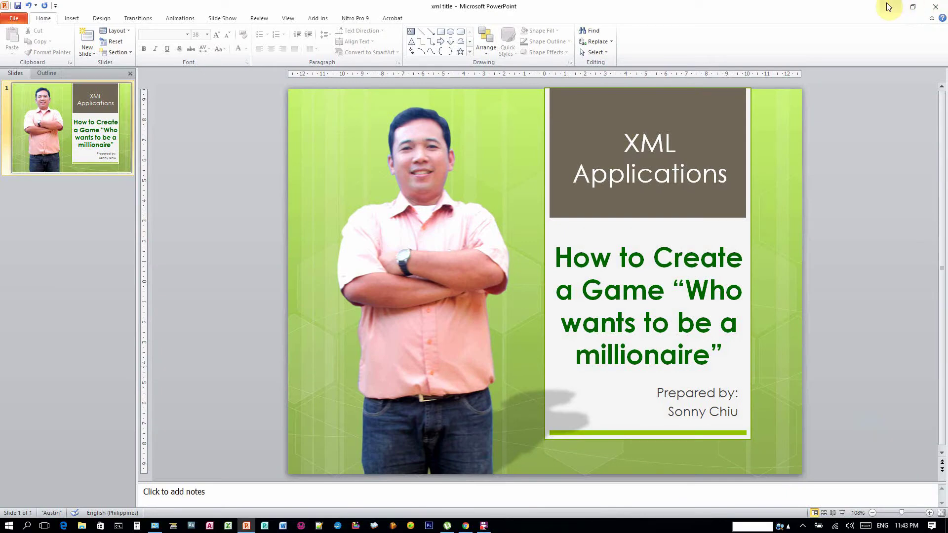
- Exit the XML Applications slideshow and minimize PowerPoint and the FlashBack recorder
left_click(887, 6)
left_click(497, 173)
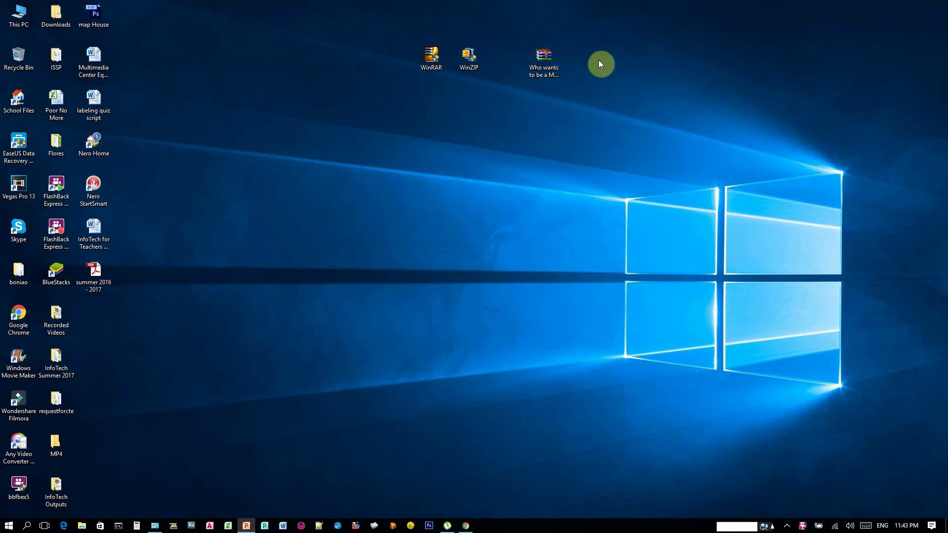
- Shift the WinRAR and WinZIP desktop icons one grid slot to the left
left_click(545, 59)
mouse_move(549, 53)
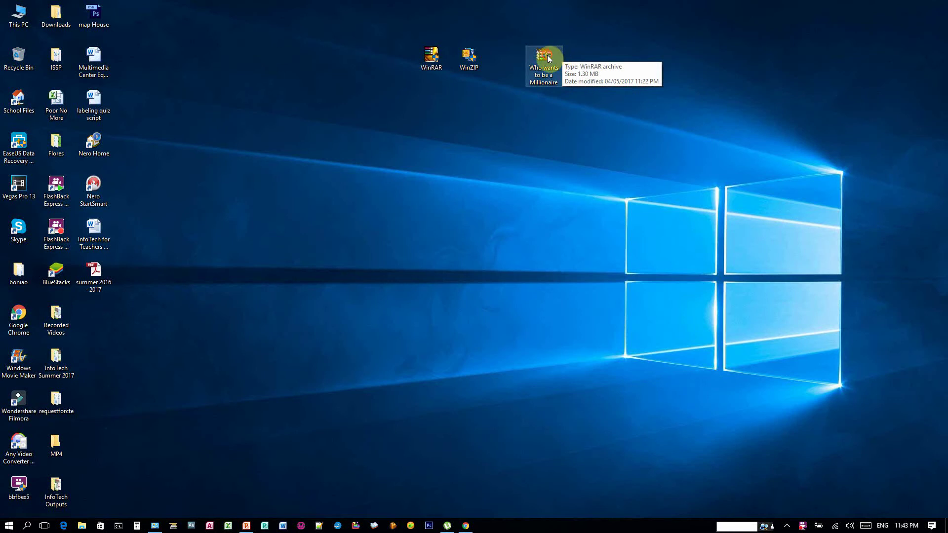
mouse_move(548, 55)
left_mouse_down()
mouse_move(514, 98)
mouse_move(537, 51)
mouse_move(514, 52)
mouse_move(558, 54)
left_mouse_up()
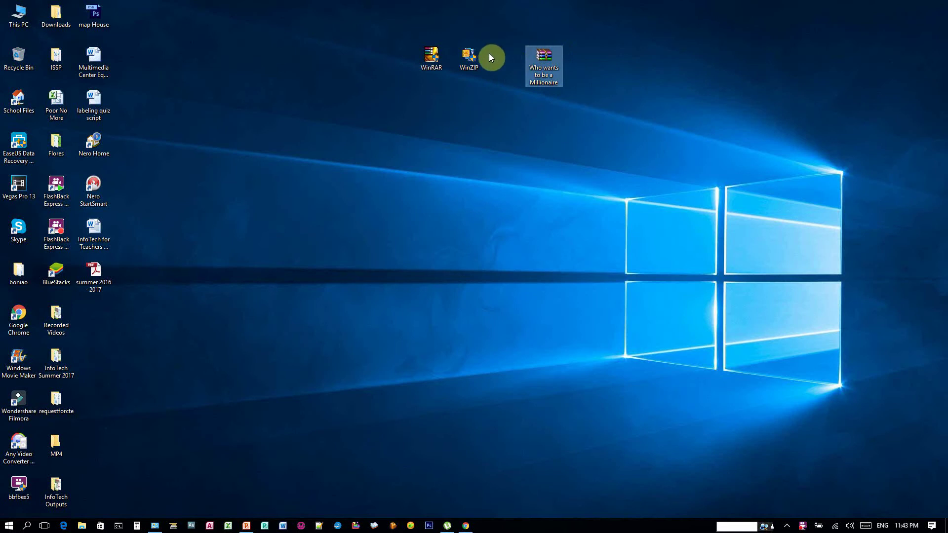
left_click_drag(437, 55, 416, 56)
left_click(471, 61)
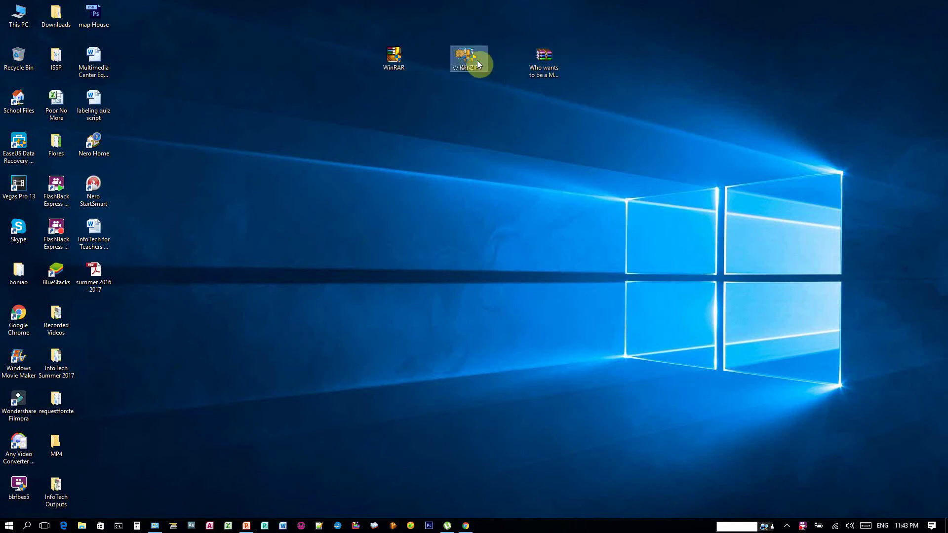
left_click_drag(478, 58, 433, 58)
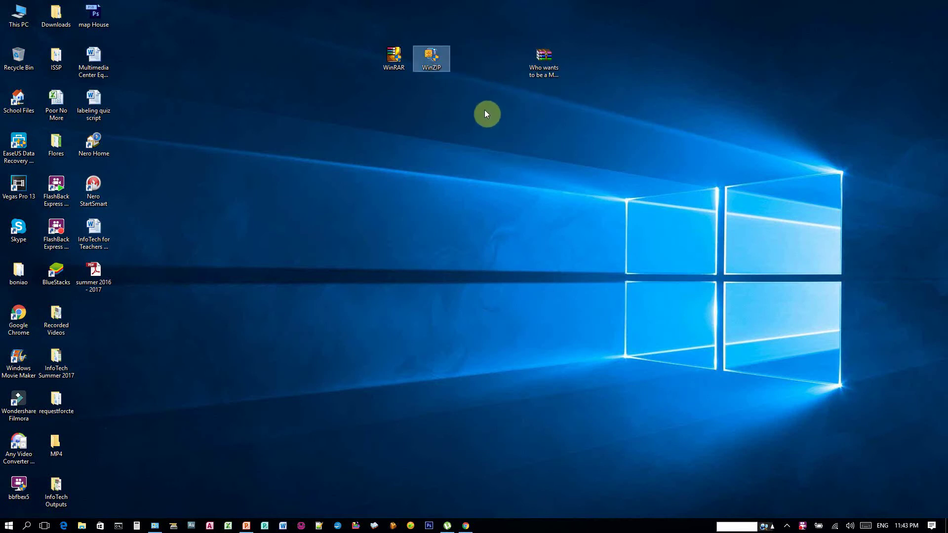
- Select the Who wants to be a Millionaire archive icon on the desktop
left_click(395, 55)
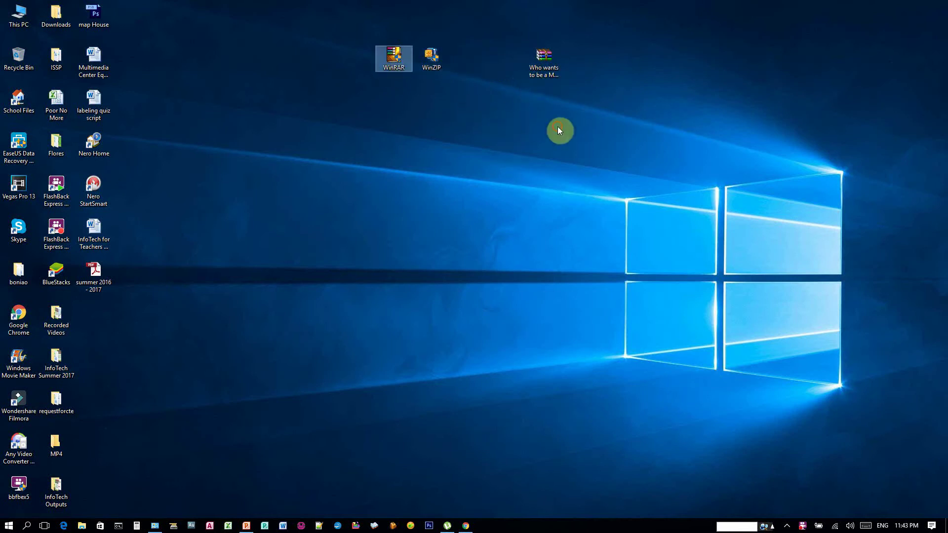
left_click(550, 53)
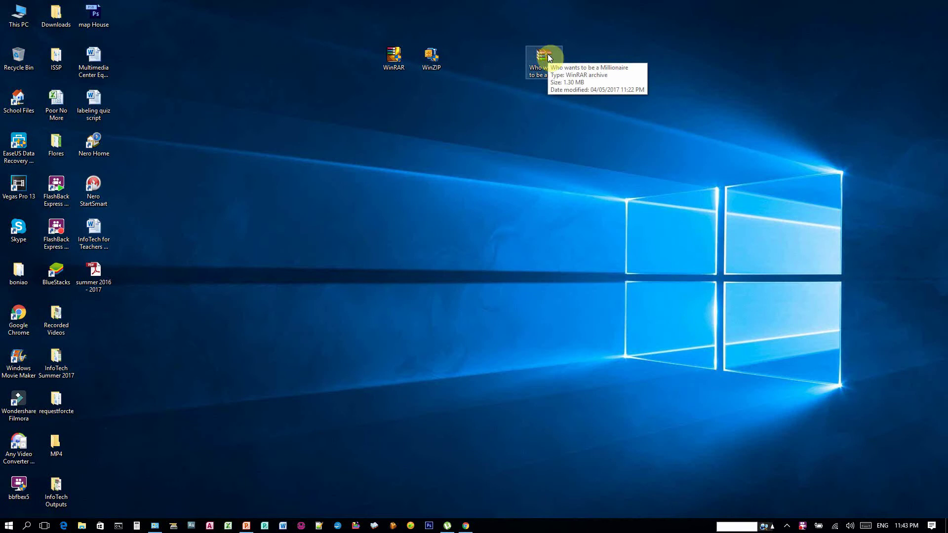
left_click(473, 53)
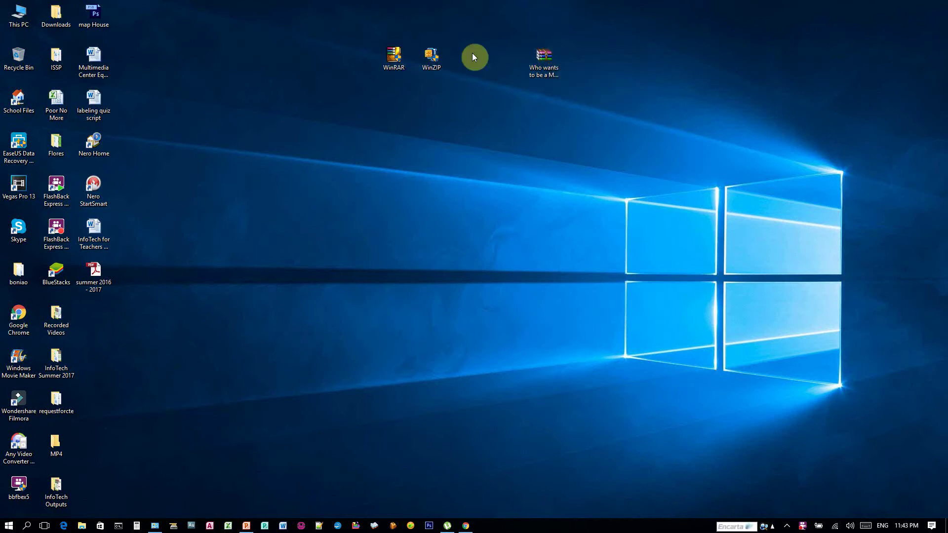
left_click(546, 59)
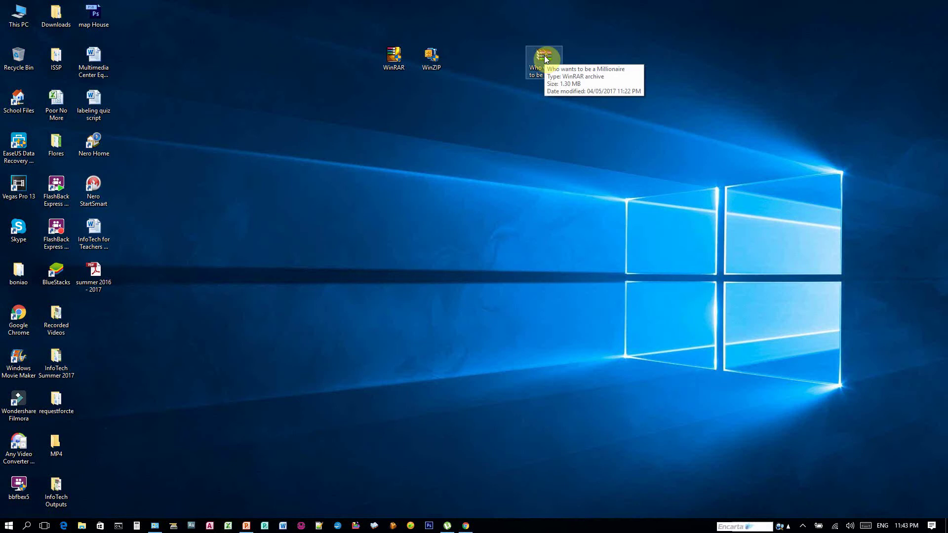
- Extract the archive to 'Who wants to be a Millionaire\' and place the folder beside it
right_click(544, 56)
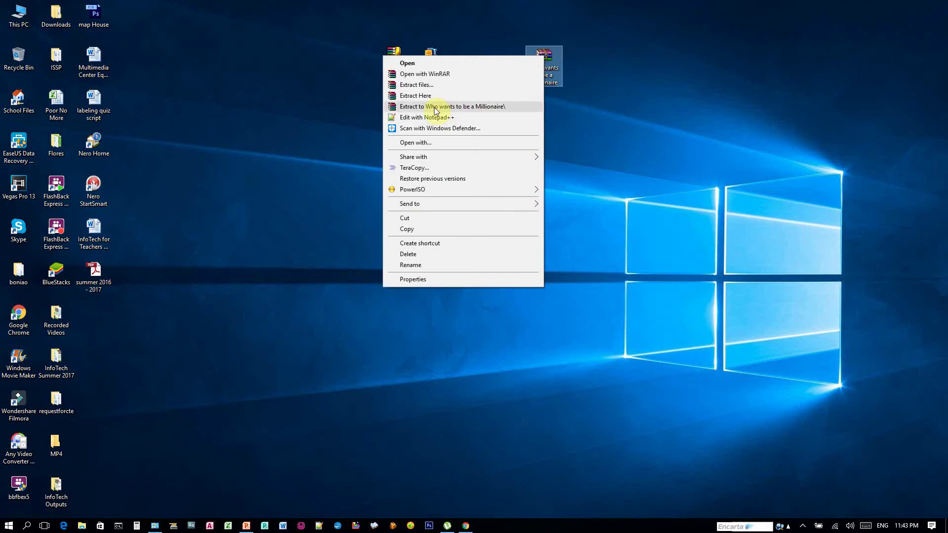
left_click(502, 107)
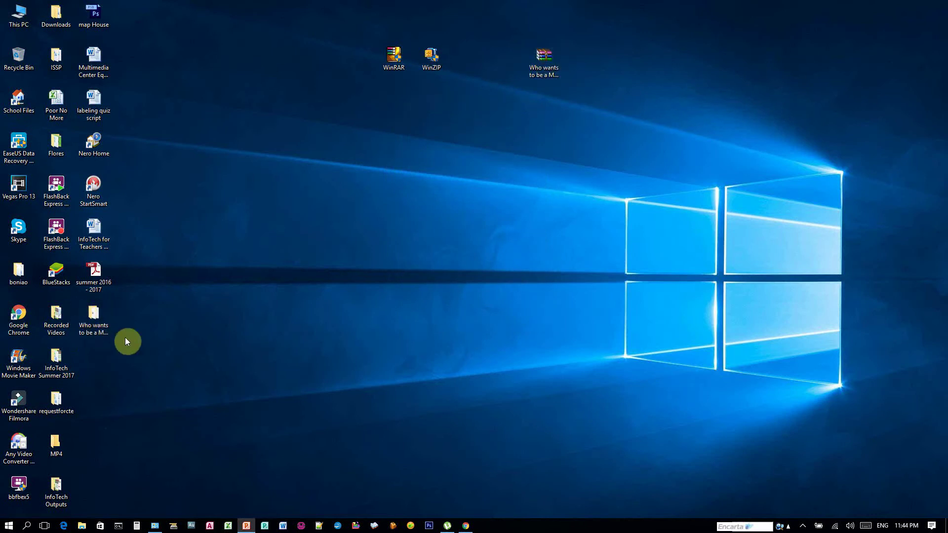
left_click_drag(94, 316, 506, 50)
left_click(547, 69)
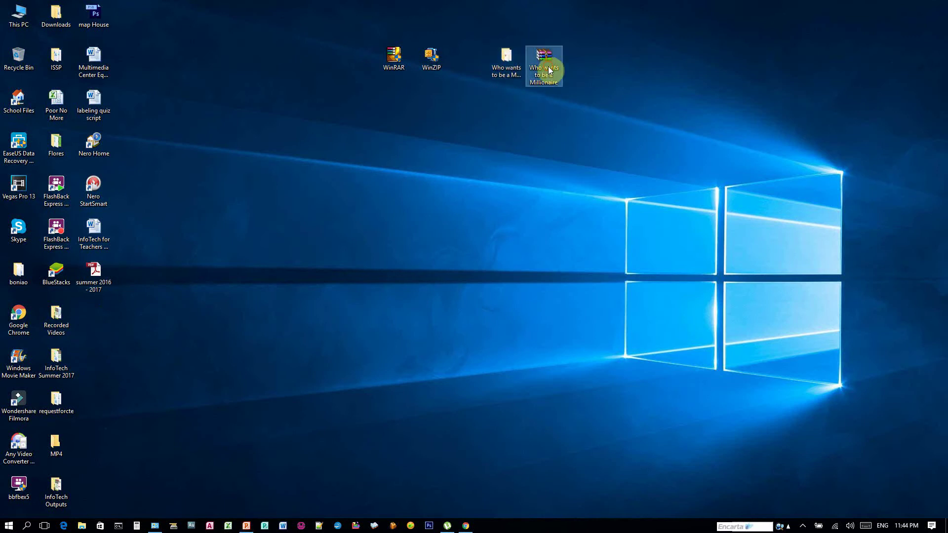
- Open the extracted Who wants to be a Millionaire folder
left_click(496, 61)
left_click(539, 58)
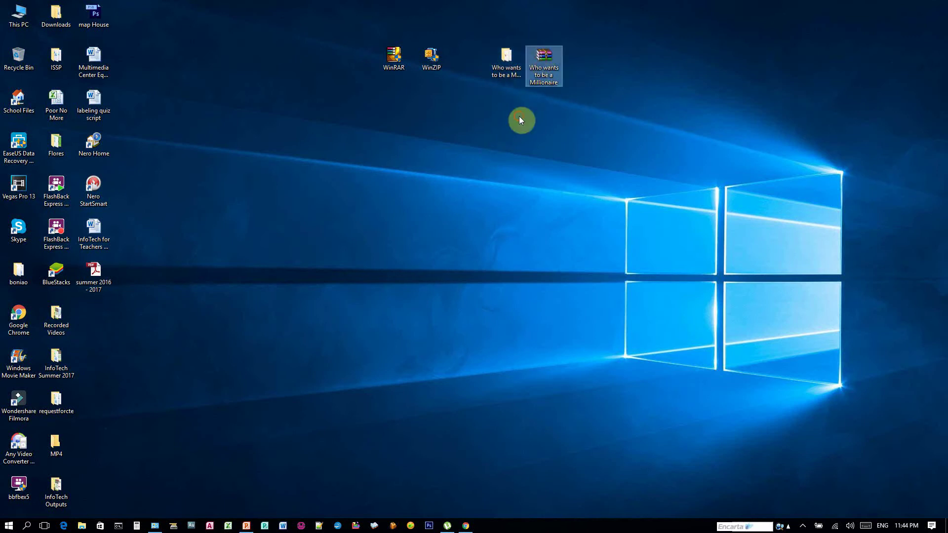
left_click(508, 64)
double_click(507, 64)
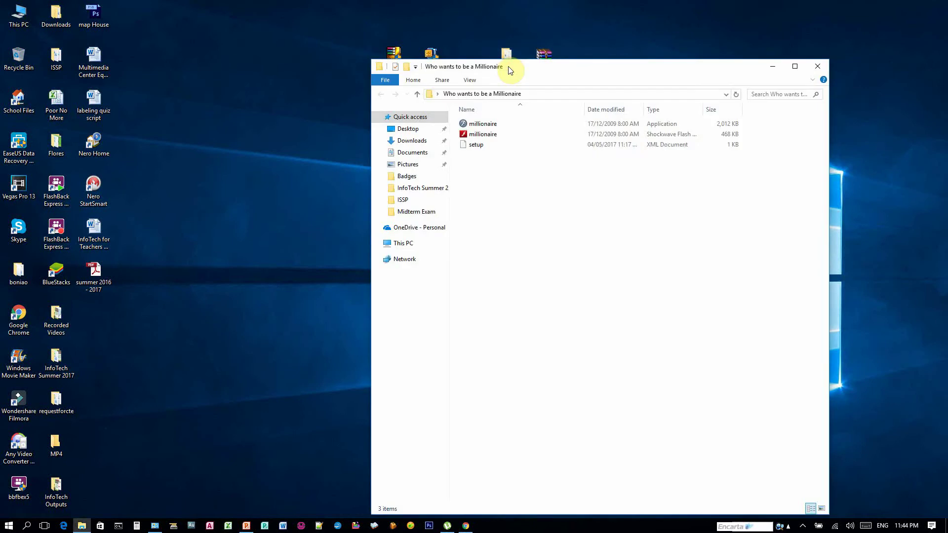
- Launch the millionaire game application from the extracted folder
left_click(483, 124)
left_click(480, 145)
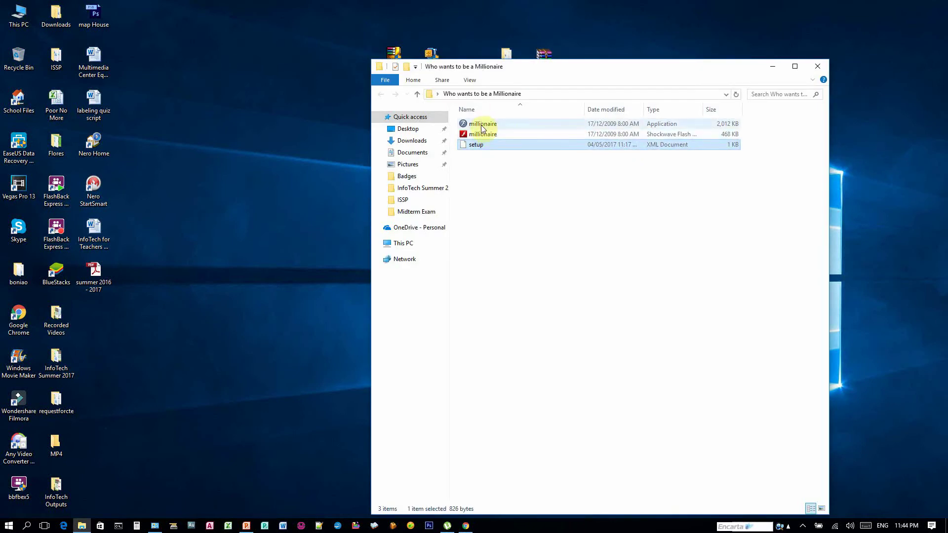
left_click(482, 126)
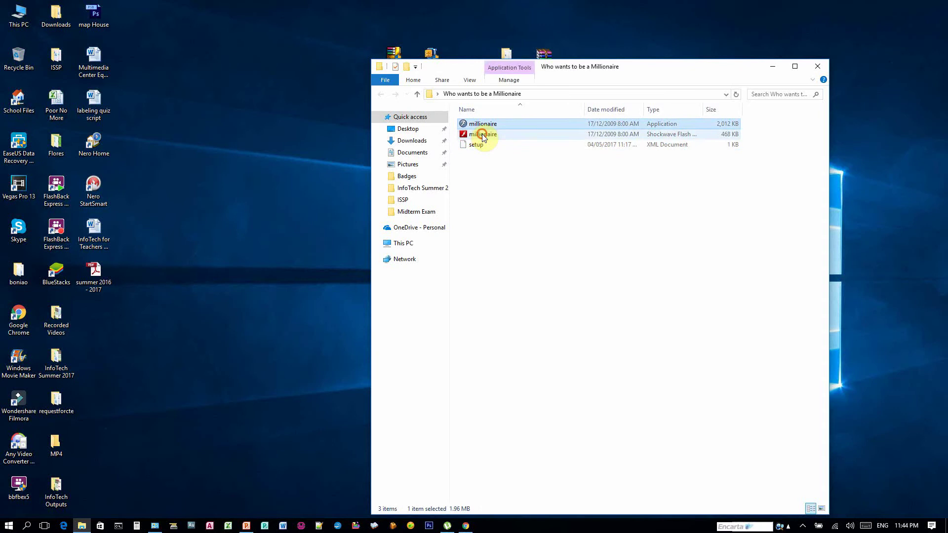
left_click(483, 135)
left_click(481, 145)
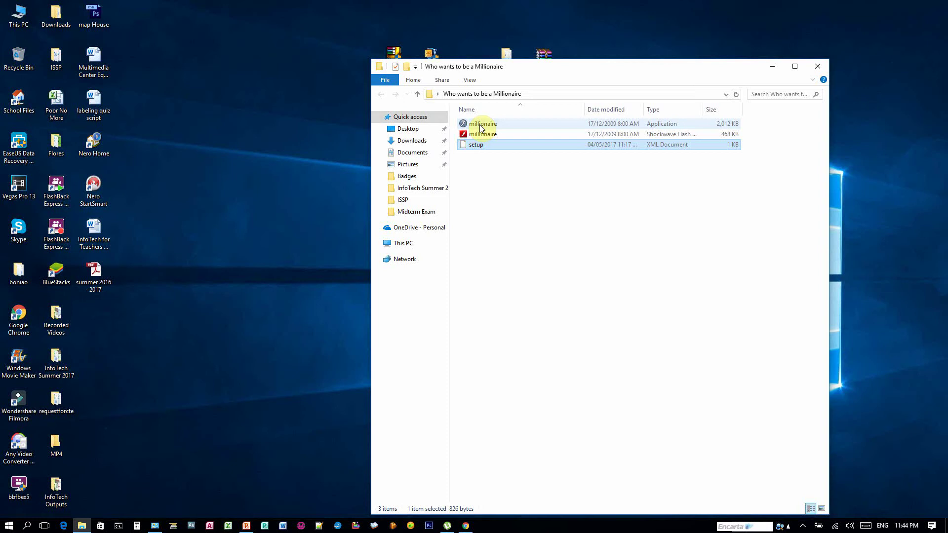
double_click(482, 128)
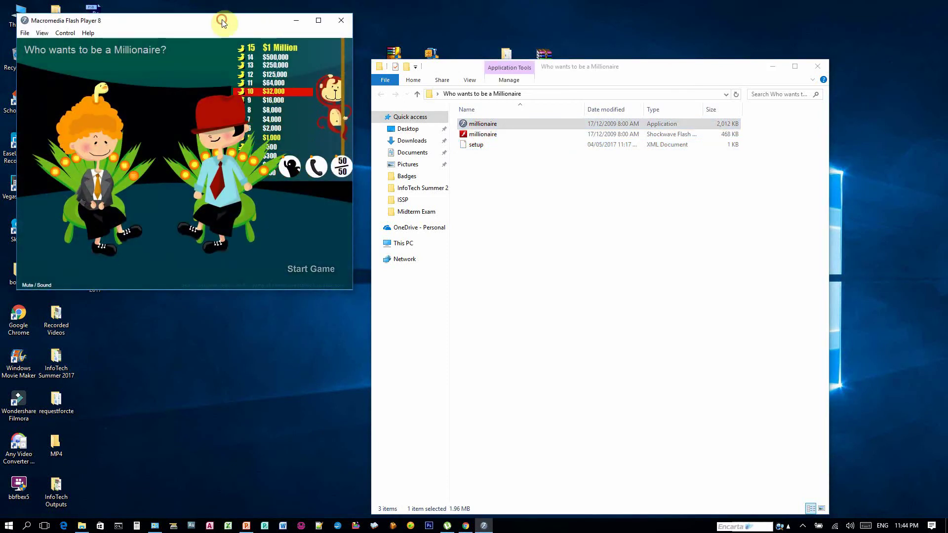
- Center and maximize the Flash Player window, then start the game
left_click_drag(222, 20, 412, 39)
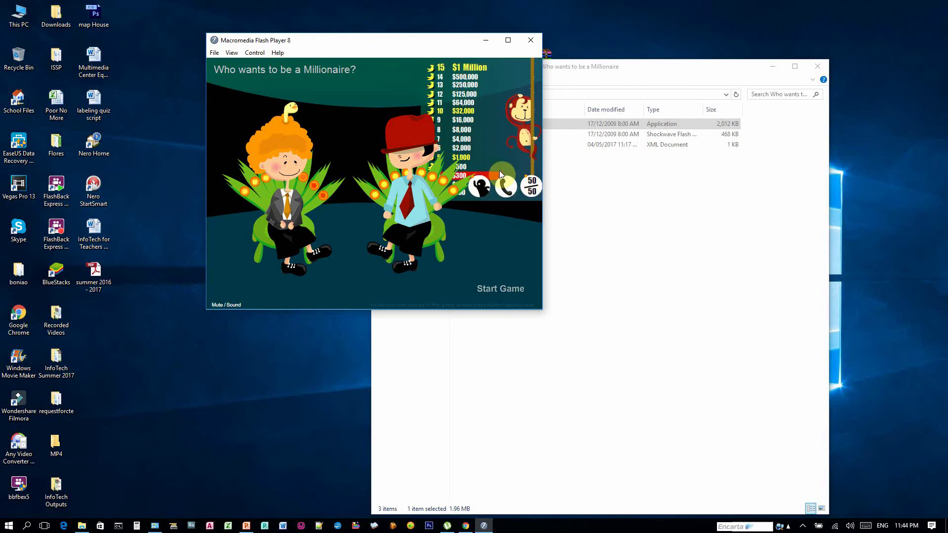
left_click(503, 45)
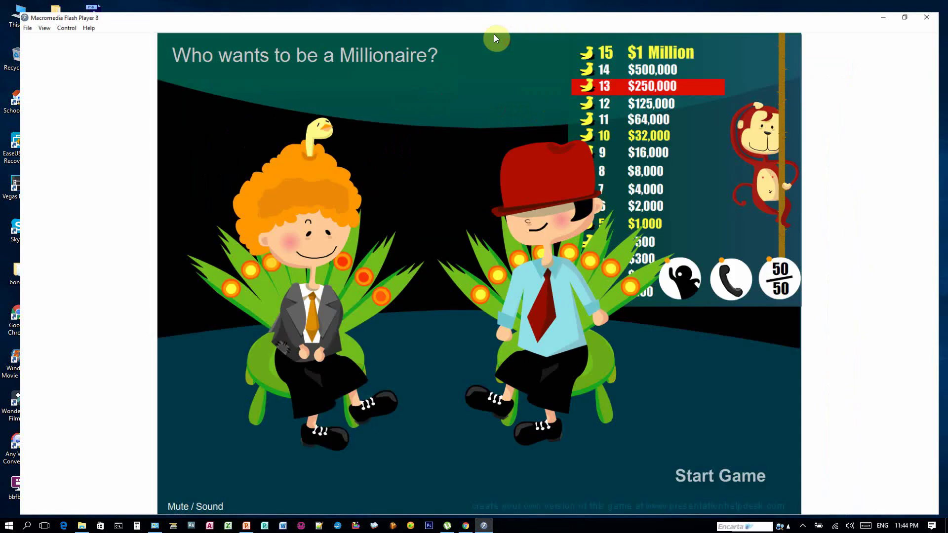
left_click(740, 478)
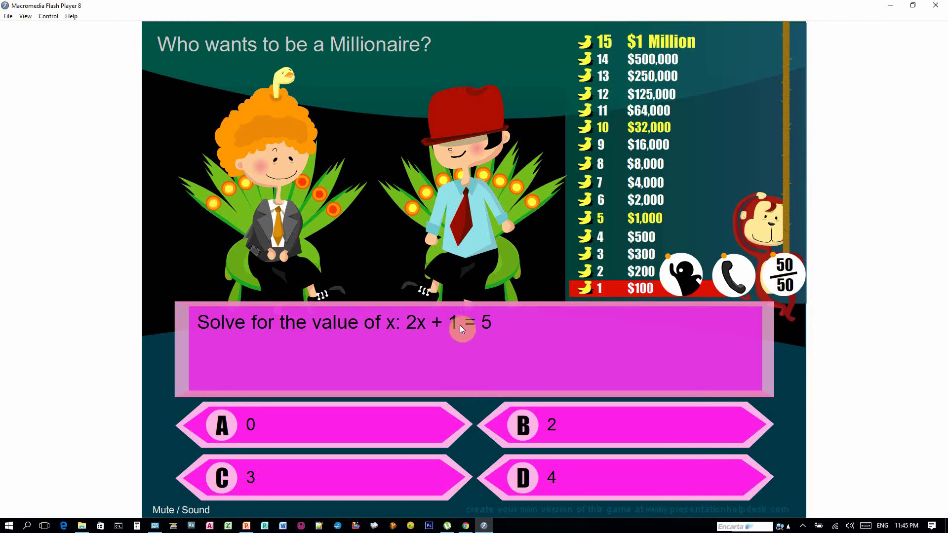
- Answer 2, Edgar Dale, then C (Sonny Chiu) as final answers to reach $300
left_click(552, 428)
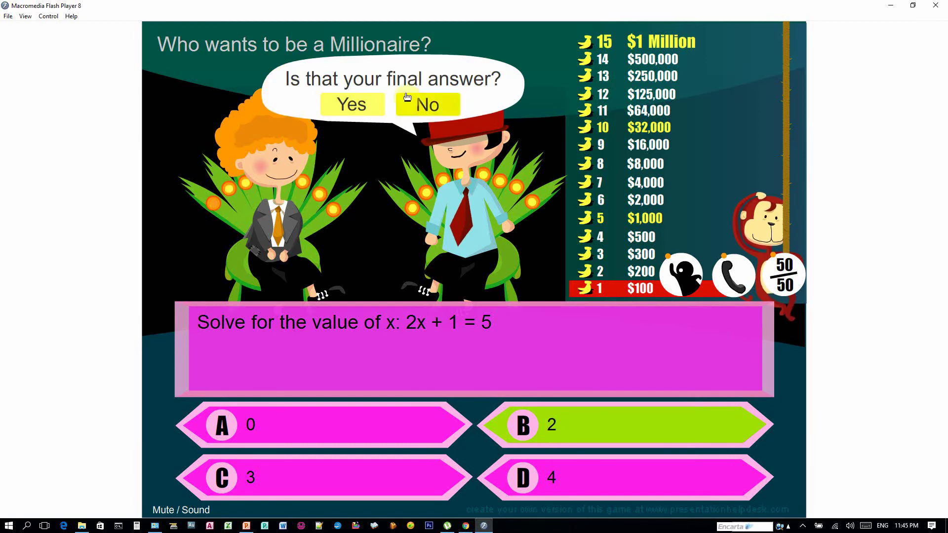
left_click(363, 104)
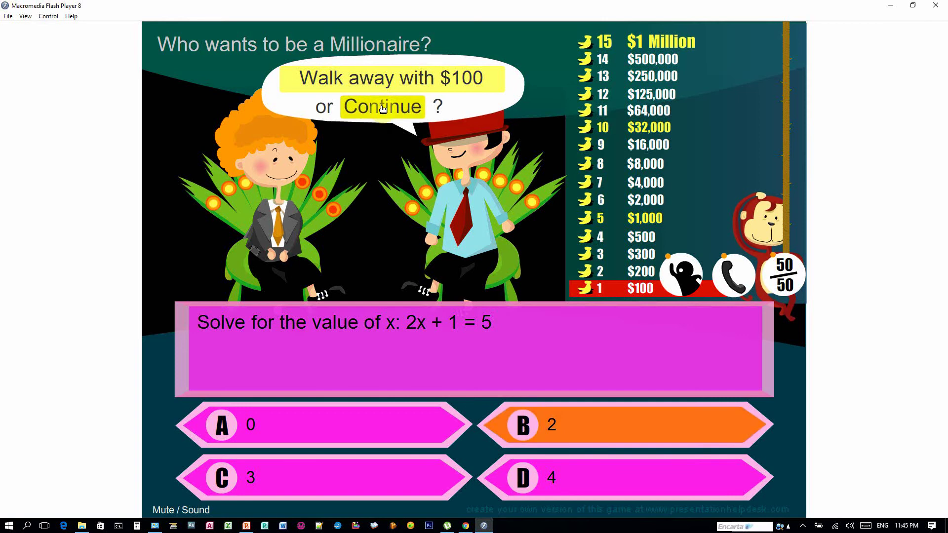
left_click(381, 105)
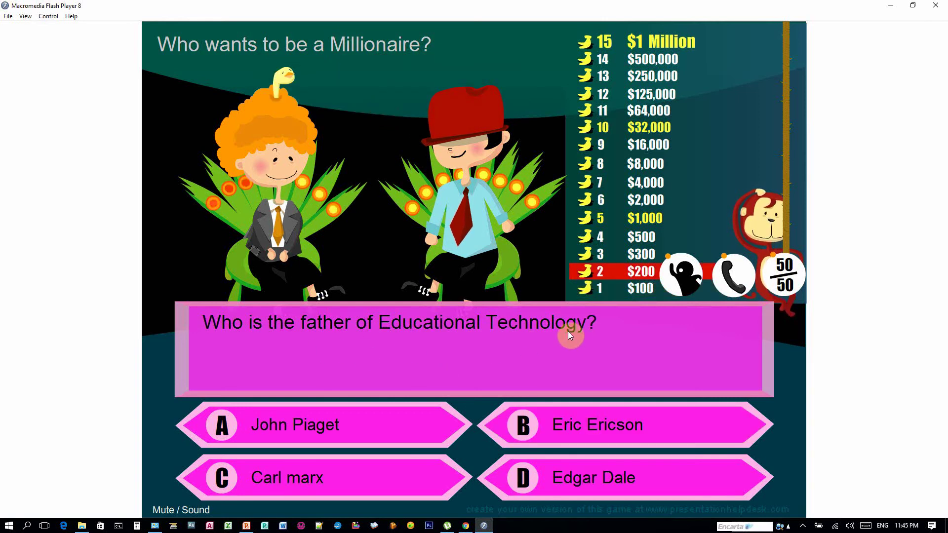
left_click(593, 477)
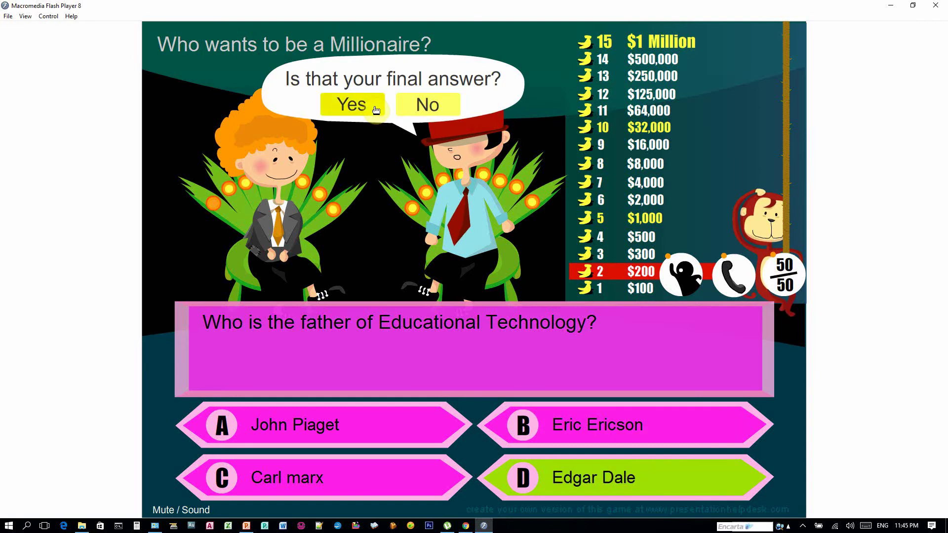
left_click(374, 105)
left_click(377, 105)
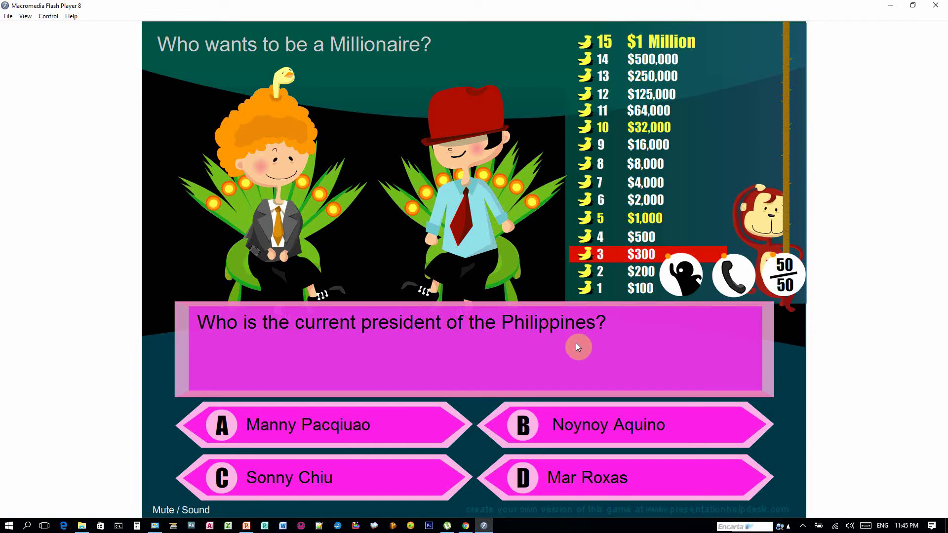
left_click(314, 478)
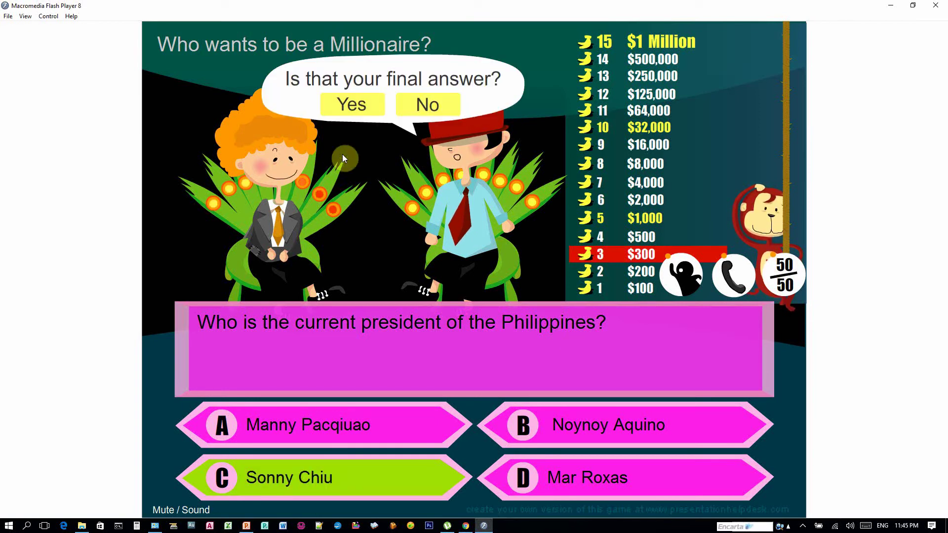
left_click(354, 104)
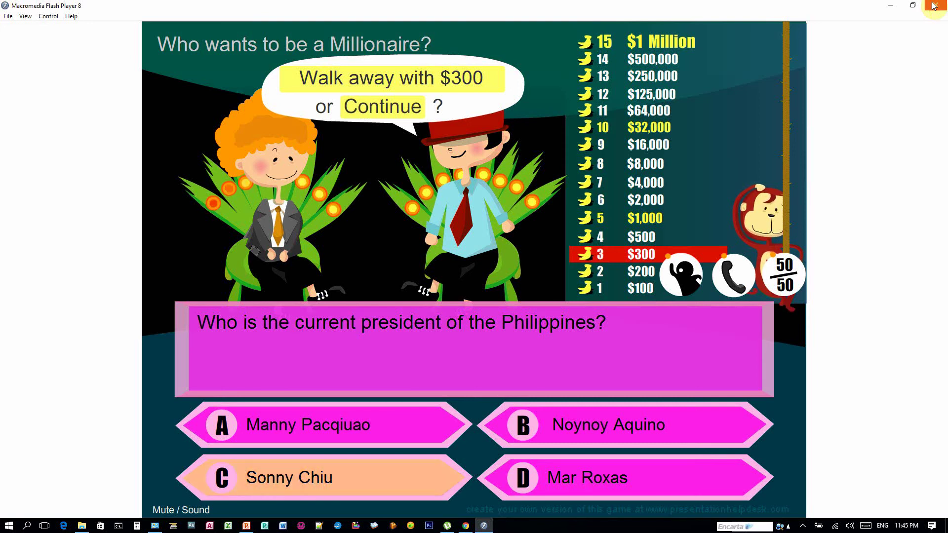
- Close the game and bring up Open with choices for setup.xml in Explorer
left_click(935, 6)
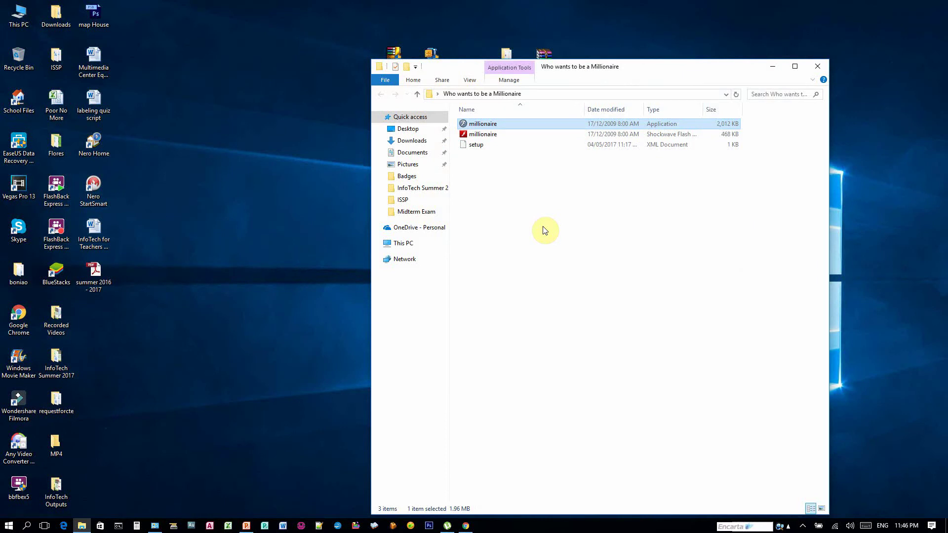
left_click_drag(664, 64, 541, 50)
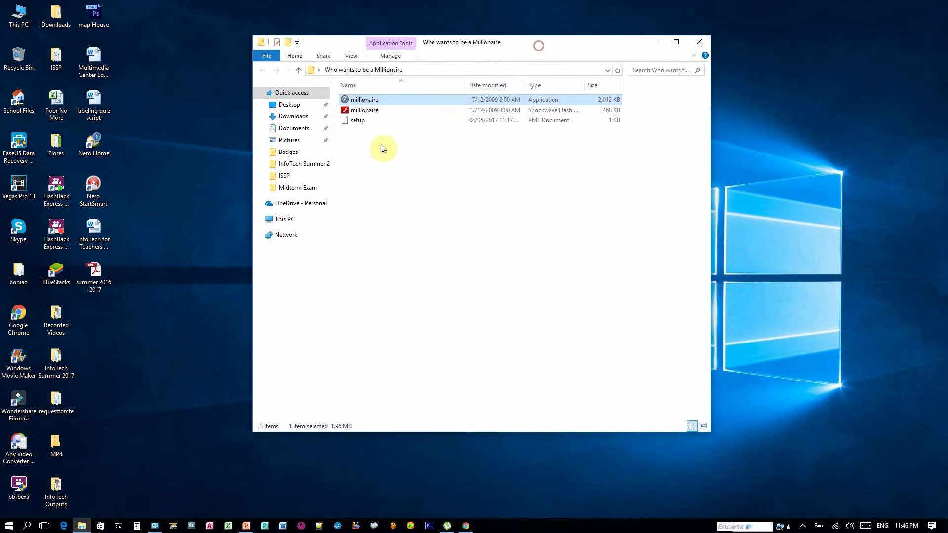
right_click(359, 122)
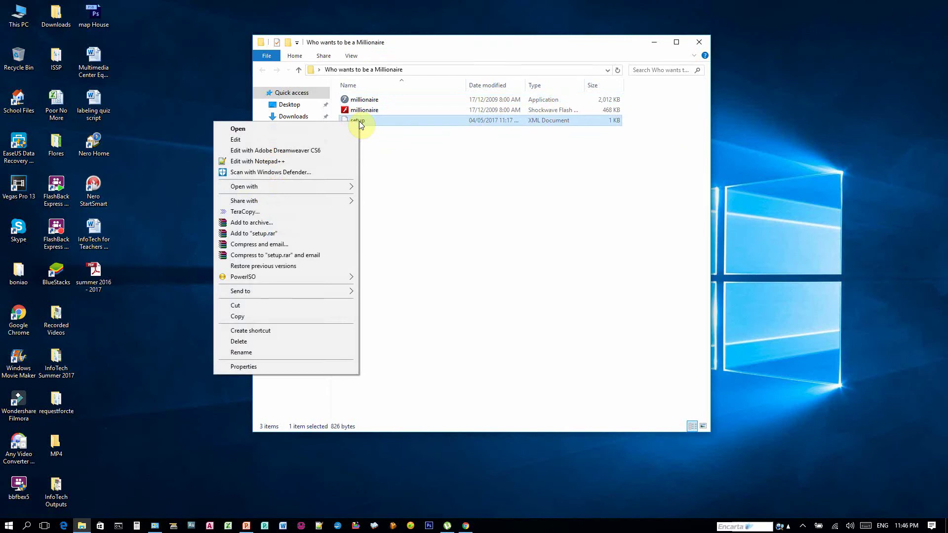
mouse_move(343, 187)
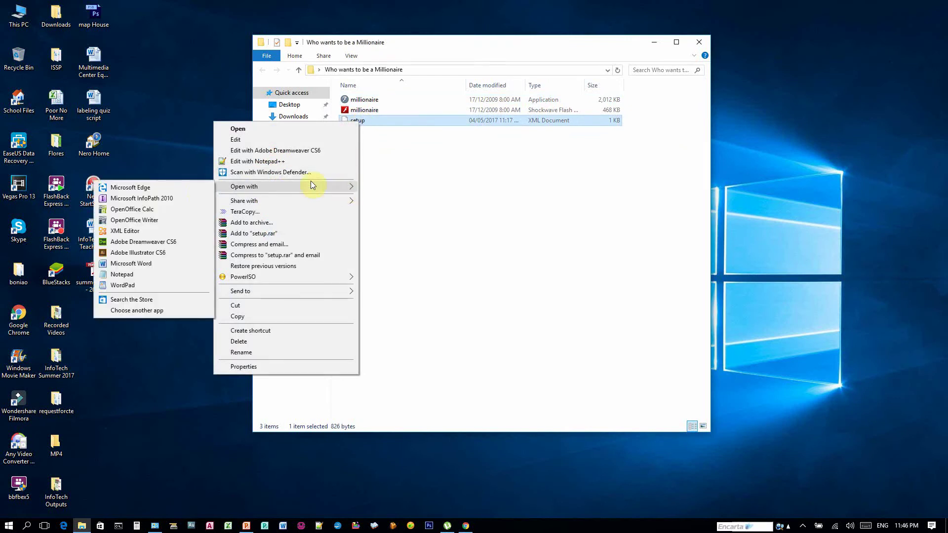
- Open setup.xml in Notepad and move the window right and down
left_click(126, 276)
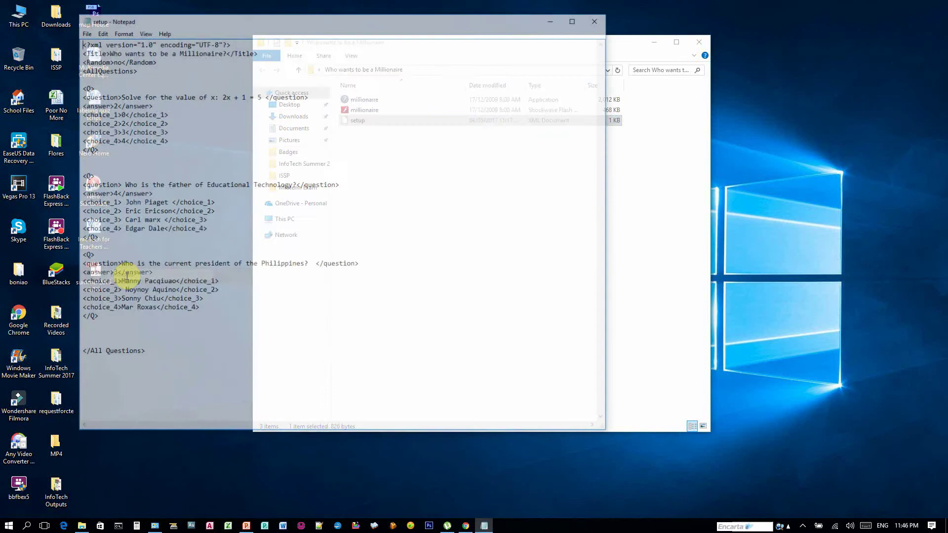
left_click(296, 23)
left_click_drag(296, 23, 547, 50)
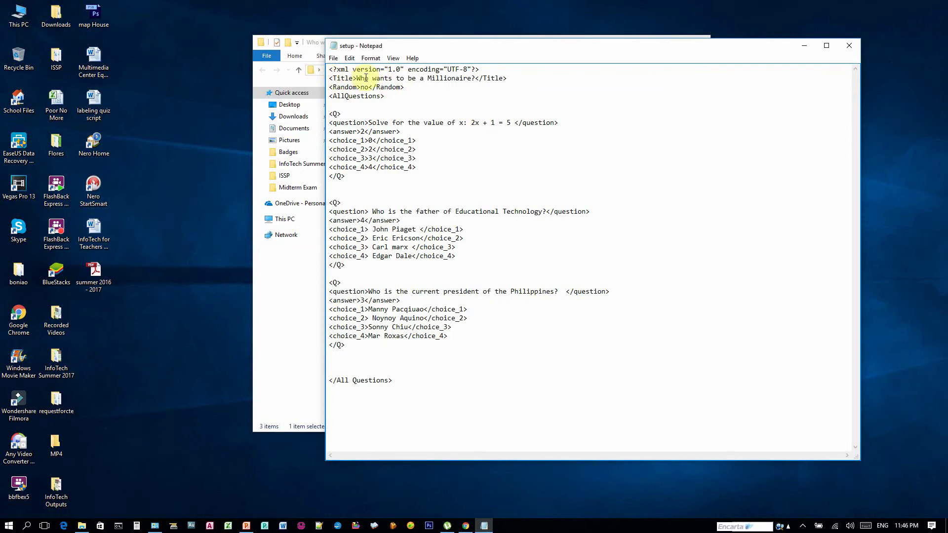
- Highlight the Title opening and closing tags and the Random tag
left_click_drag(361, 78, 477, 78)
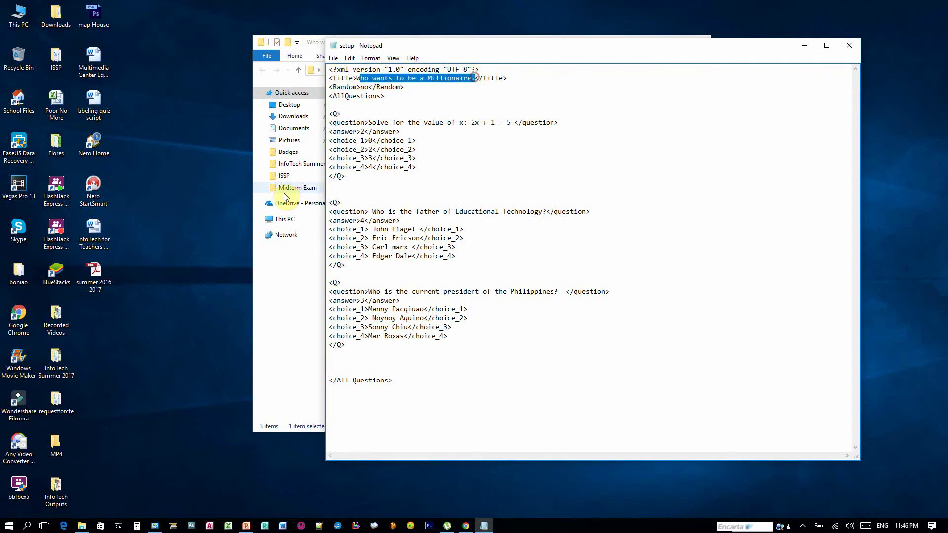
left_click(352, 94)
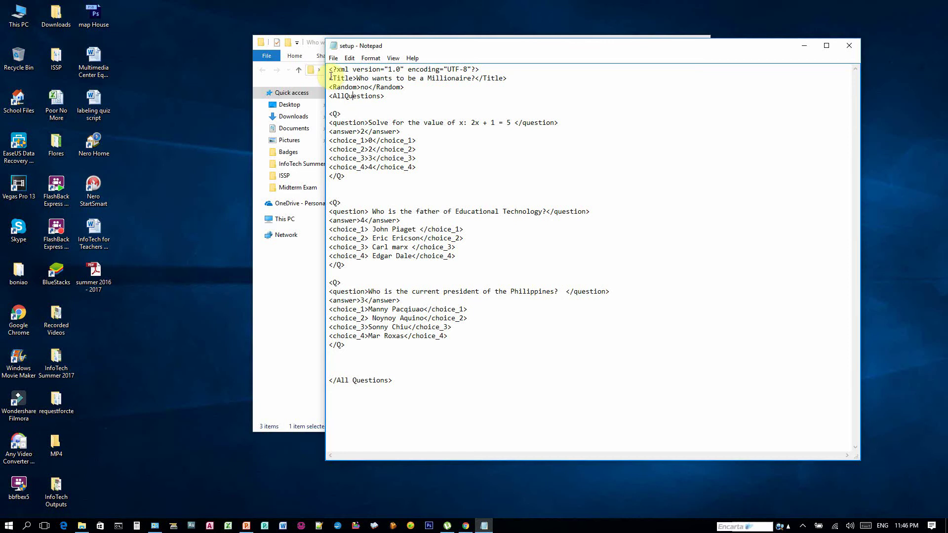
left_click_drag(330, 78, 357, 78)
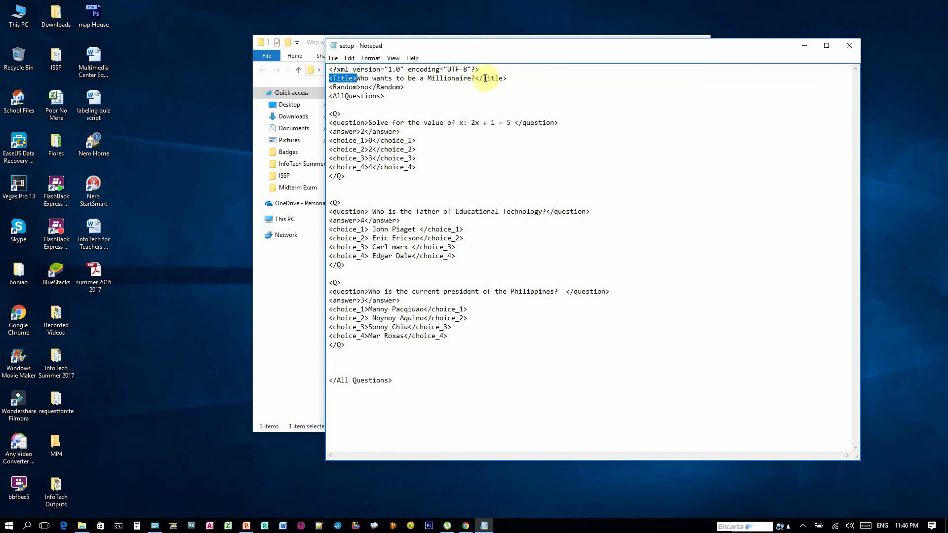
left_click_drag(476, 78, 482, 79)
left_click_drag(330, 78, 357, 78)
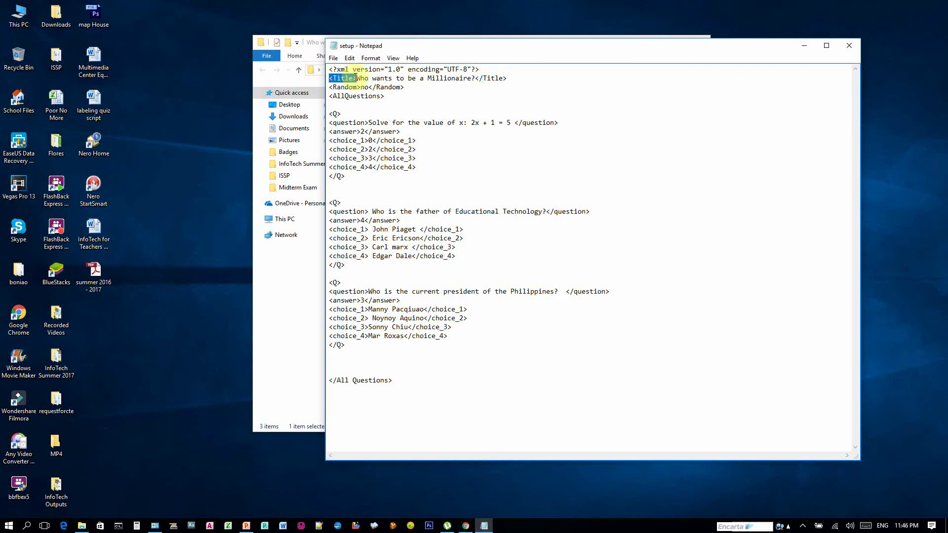
left_click_drag(475, 78, 510, 78)
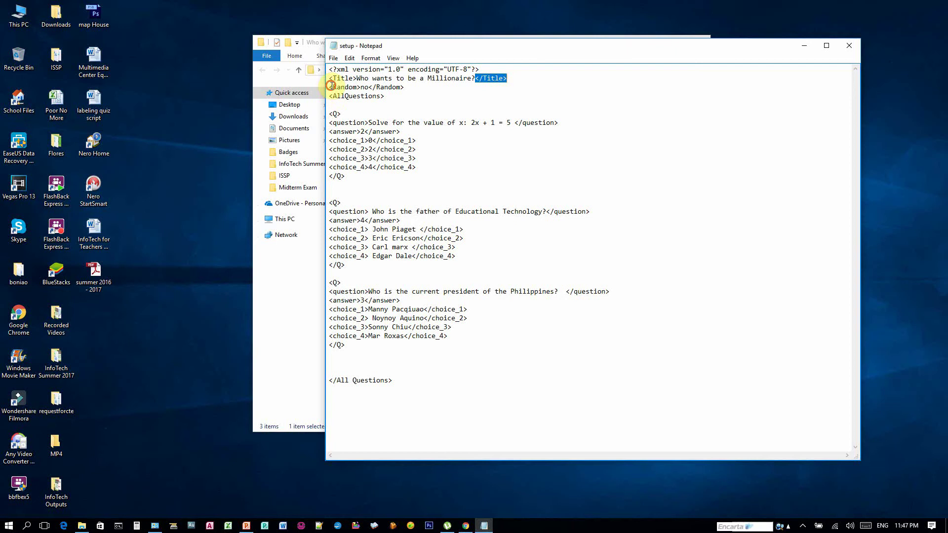
left_click_drag(330, 87, 412, 88)
left_click(369, 88)
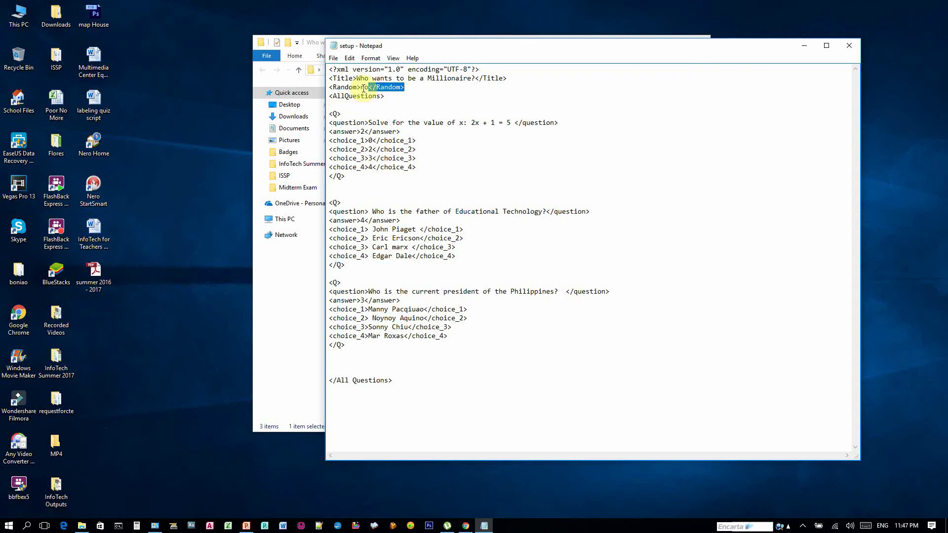
- Insert a blank line after Random, then highlight the AllQuestions and first Q tags
left_click(412, 88)
key("Return")
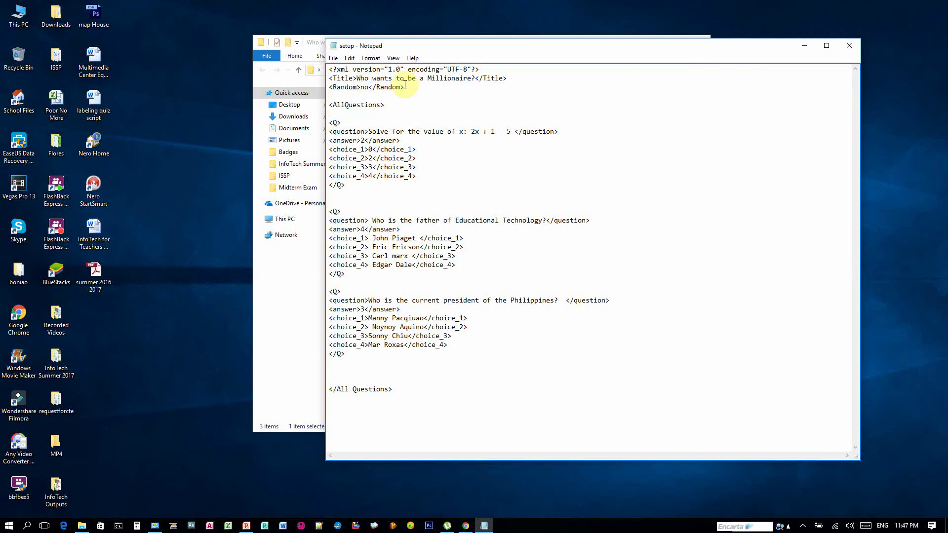
left_click_drag(329, 104, 391, 106)
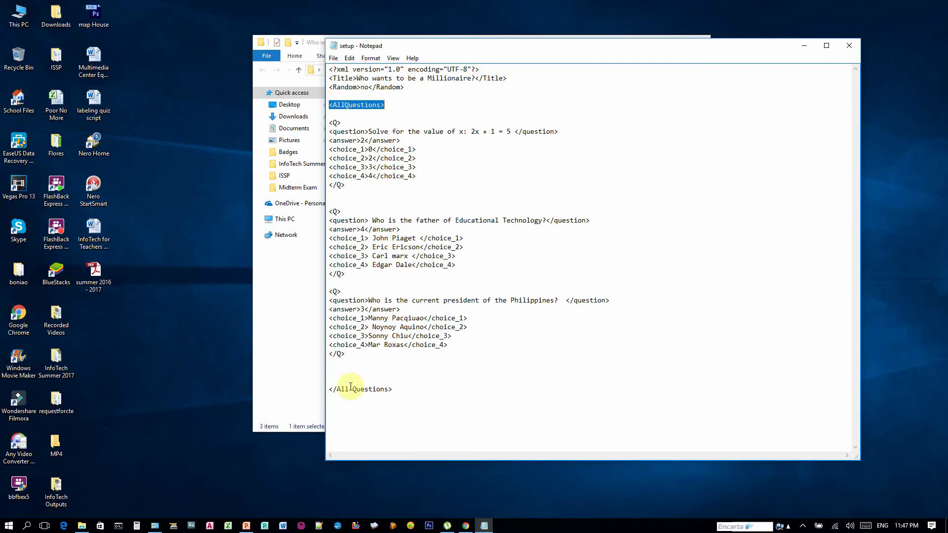
left_click_drag(330, 390, 399, 389)
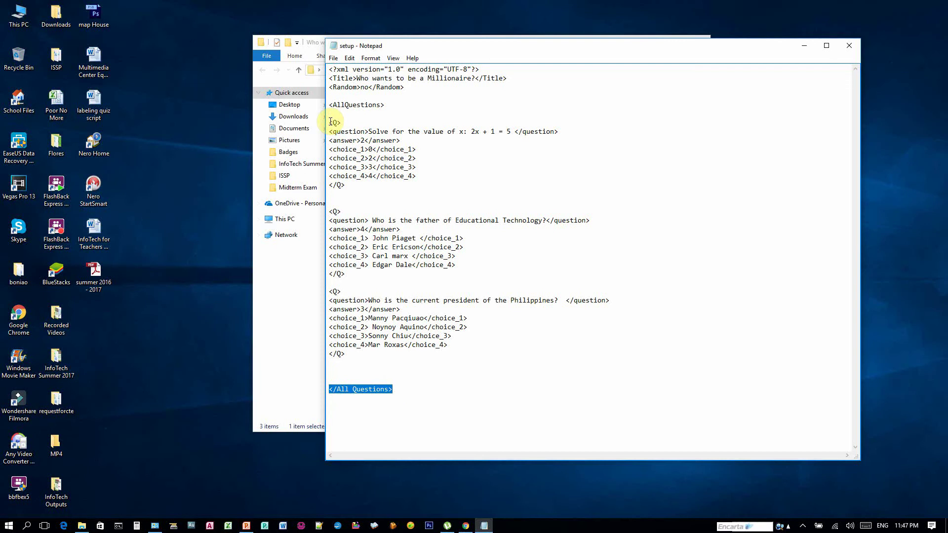
left_click_drag(330, 122, 341, 122)
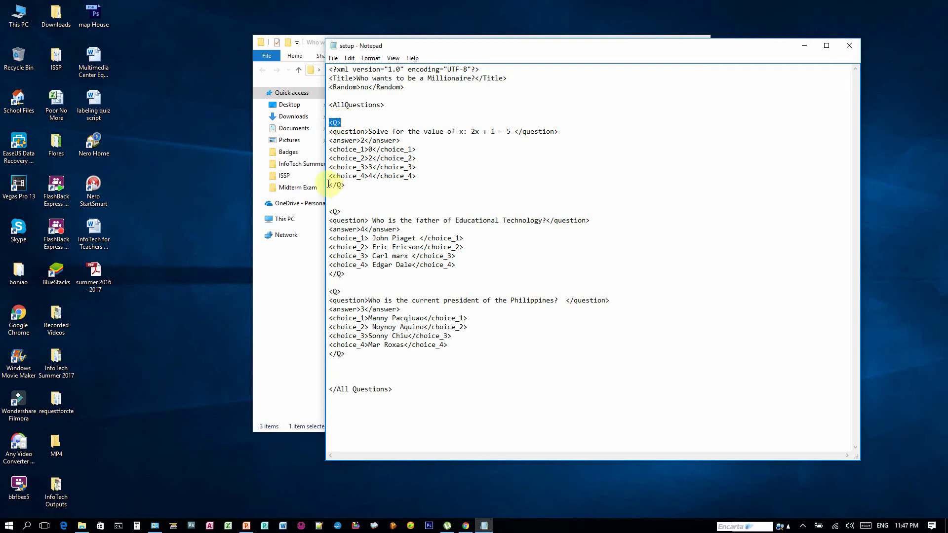
left_click_drag(329, 184, 345, 184)
left_click_drag(329, 123, 350, 124)
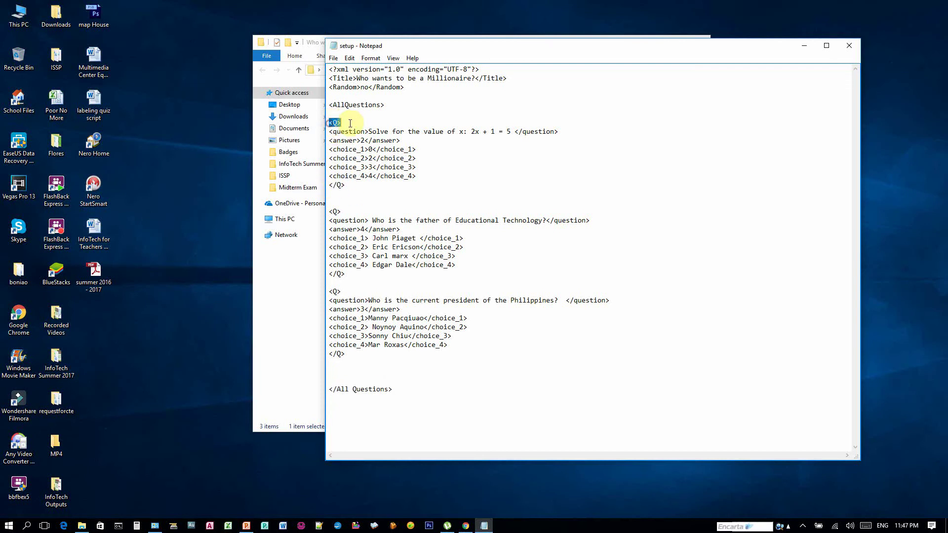
left_click_drag(329, 185, 345, 185)
left_click(329, 122)
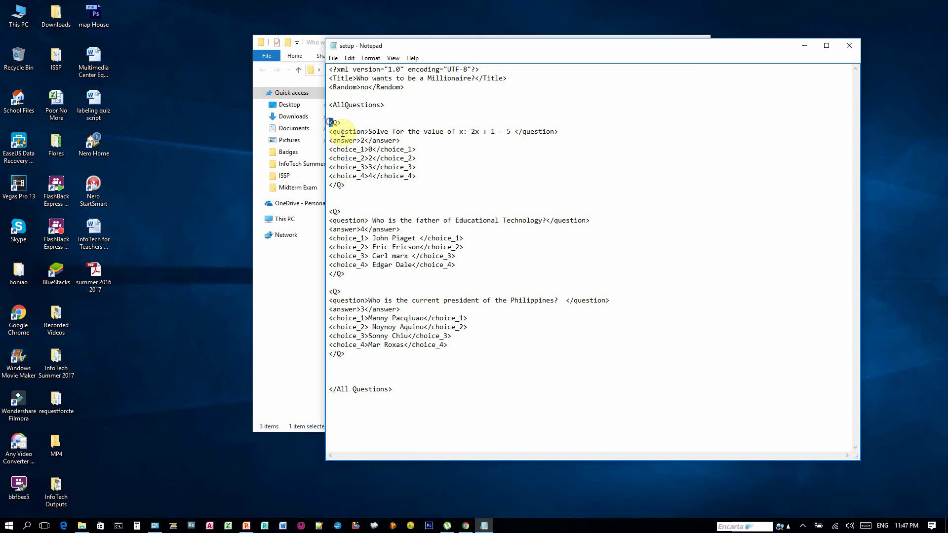
left_click_drag(342, 133, 402, 186)
left_click(479, 163)
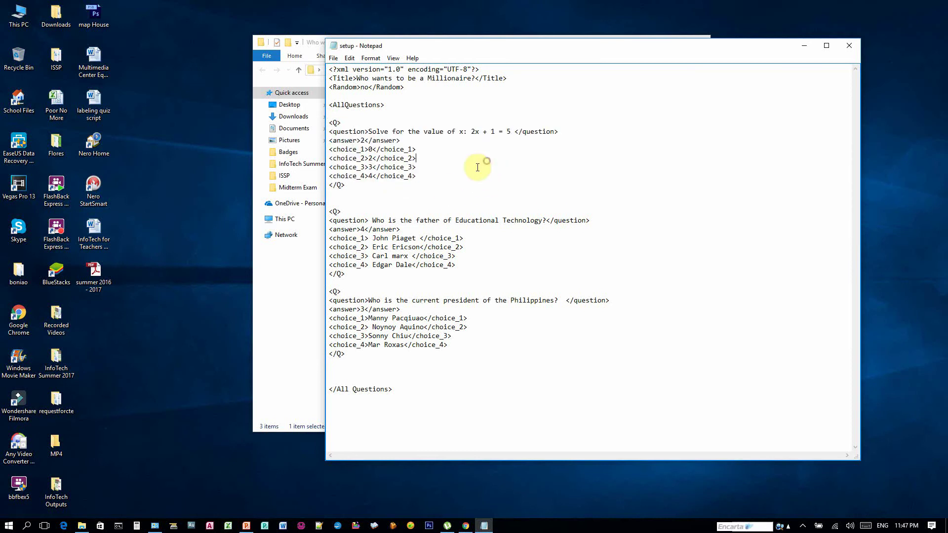
left_click_drag(440, 132, 510, 135)
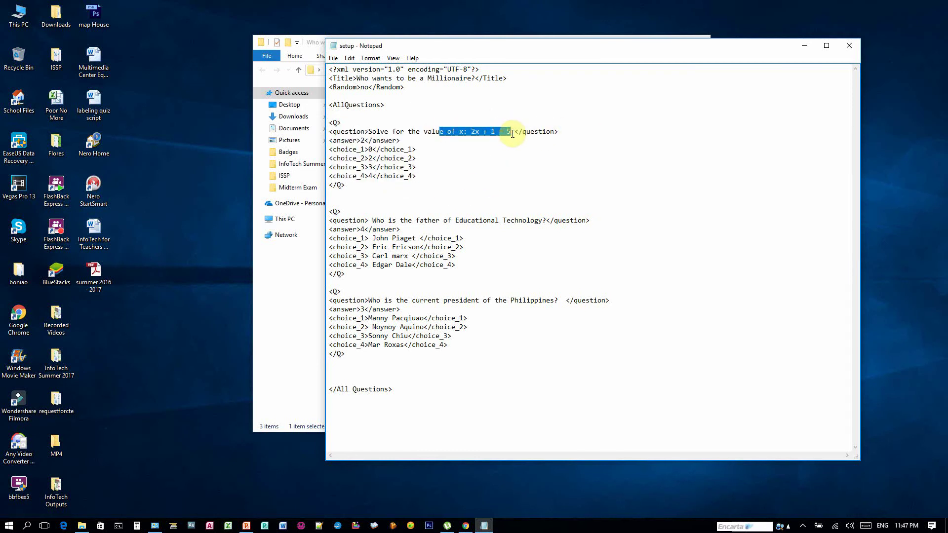
left_click(503, 141)
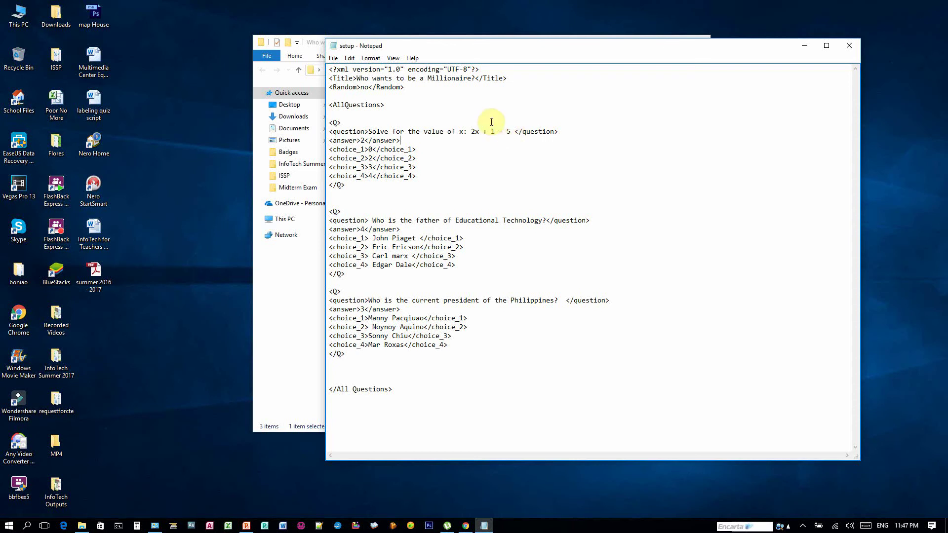
left_click_drag(330, 141, 361, 141)
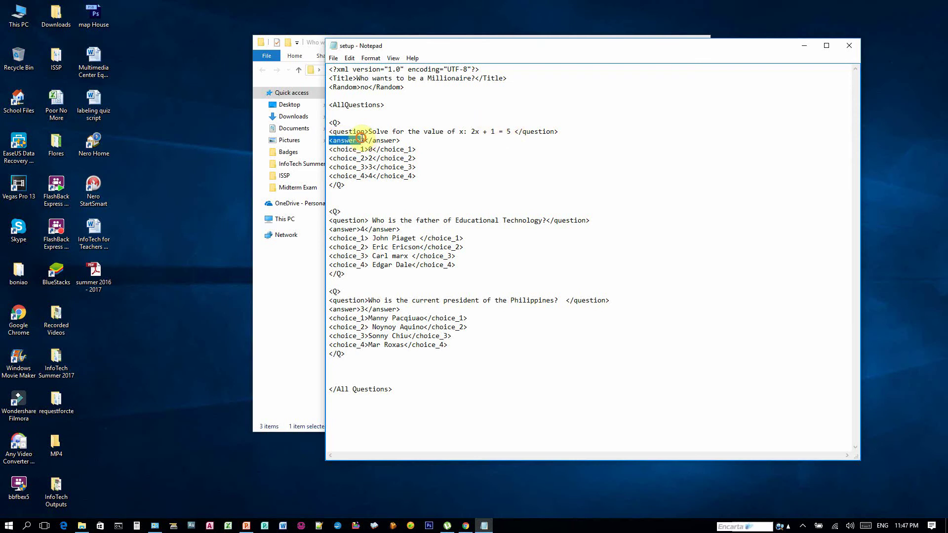
double_click(362, 141)
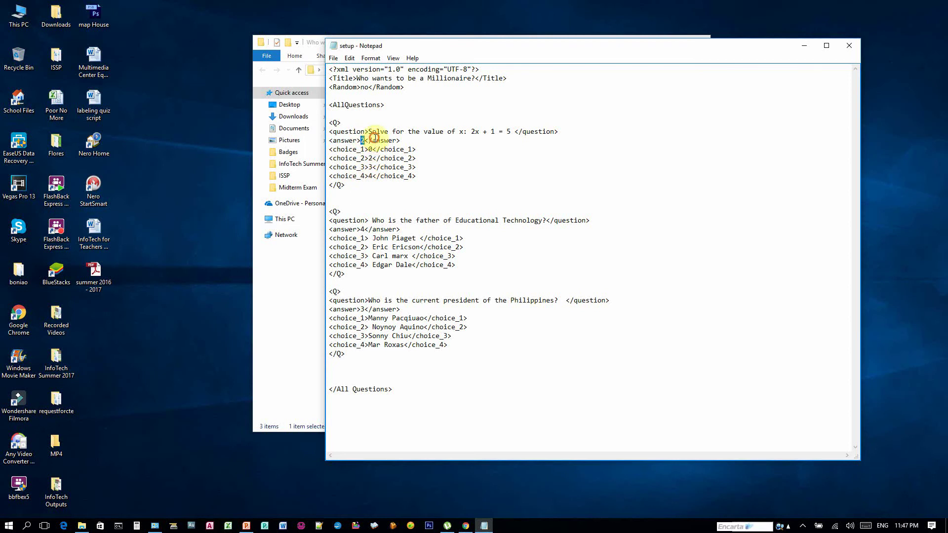
left_click(334, 159)
left_click_drag(330, 149, 433, 151)
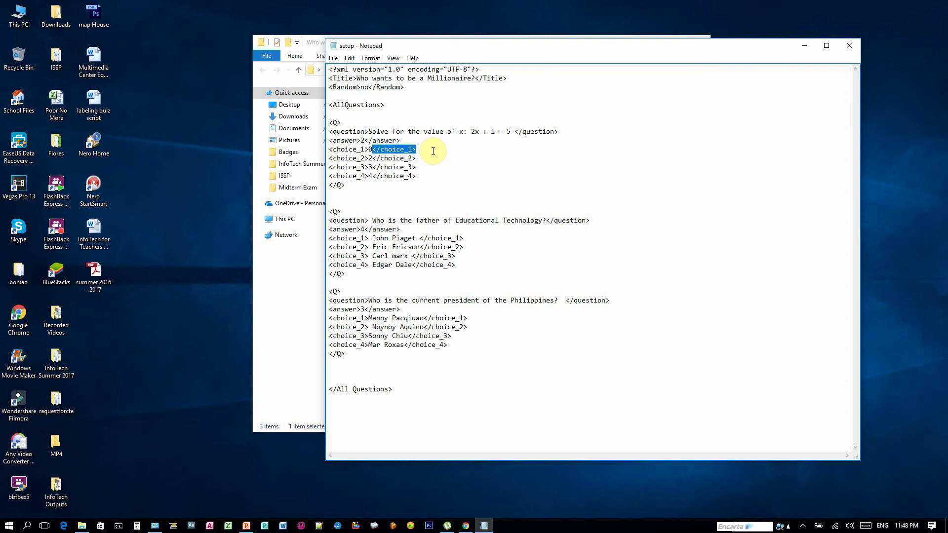
left_click_drag(369, 132, 512, 132)
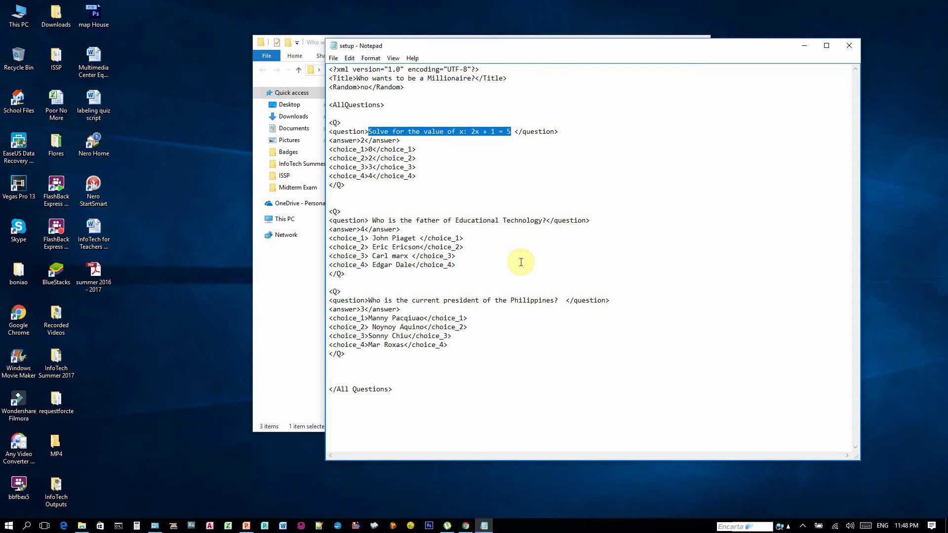
- Write the first question as 'Who killed Magellan?' with a capital M
type("Who ")
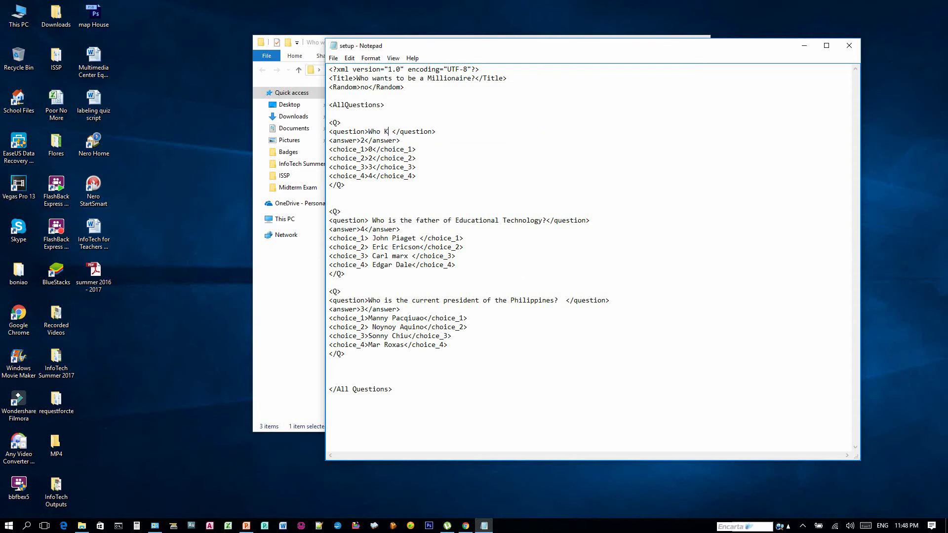
type("killed magellan?")
left_click_drag(412, 131, 418, 132)
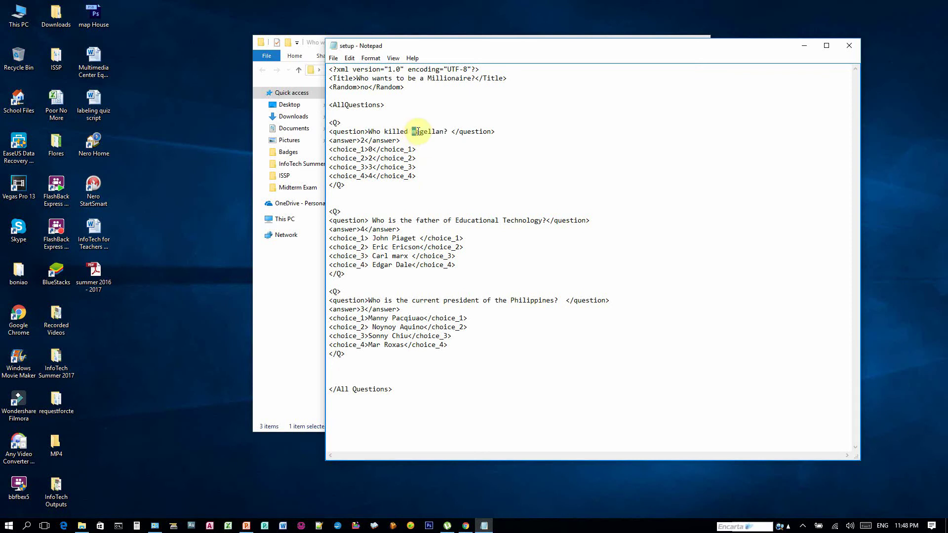
type("M")
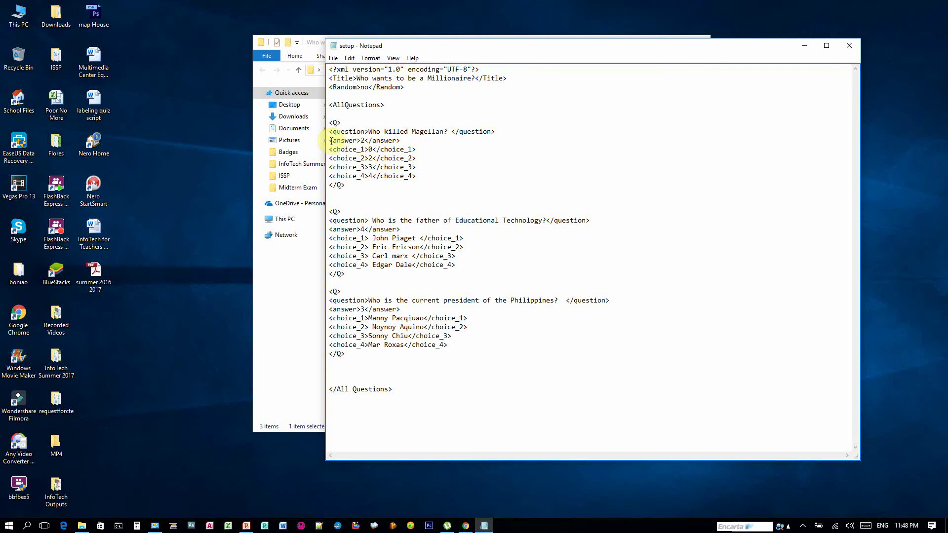
- Replace choice placeholders 1–4 with Sonny, Digong, Lapu-lapu and Manny
left_click_drag(331, 140, 371, 149)
left_click(370, 149)
double_click(370, 149)
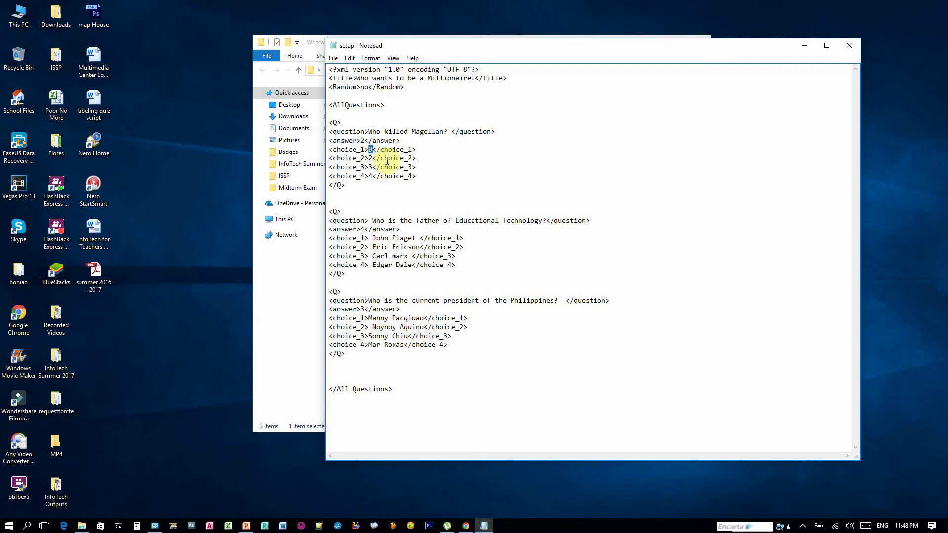
type("Sonny")
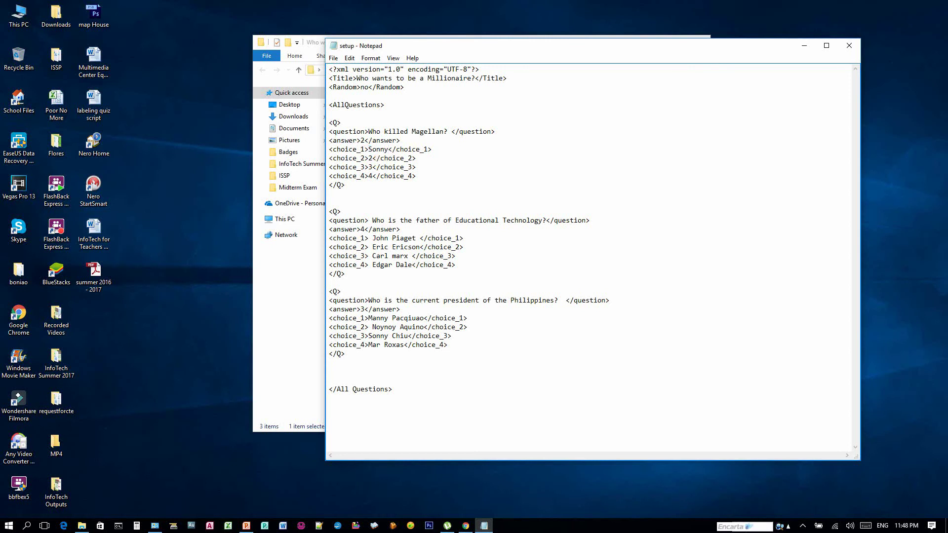
double_click(371, 158)
type("Digong")
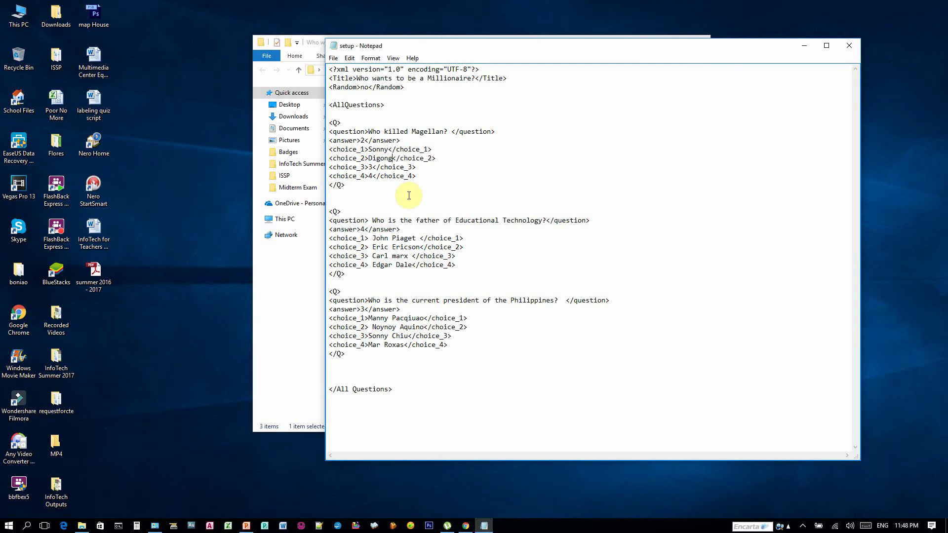
double_click(370, 167)
type("Lapu")
type("-lap")
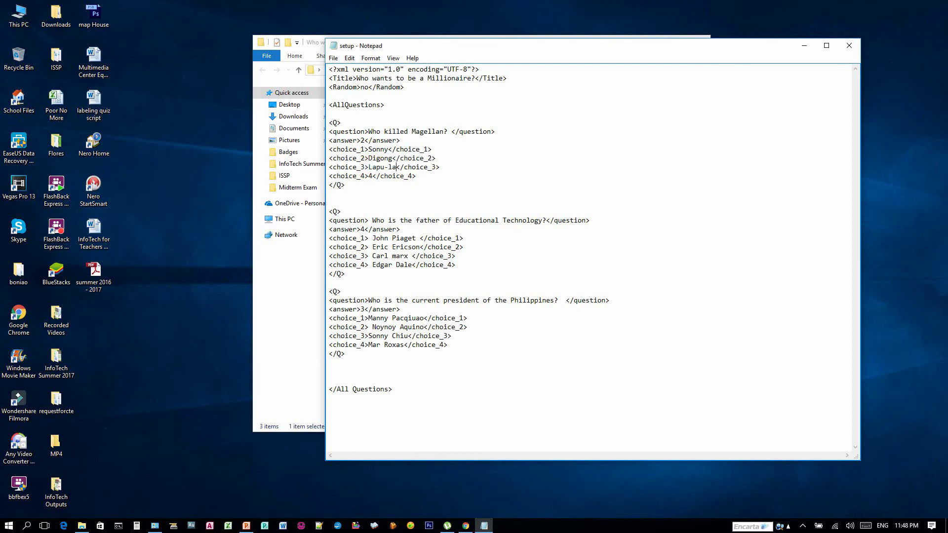
type("u")
double_click(370, 176)
type("Manny")
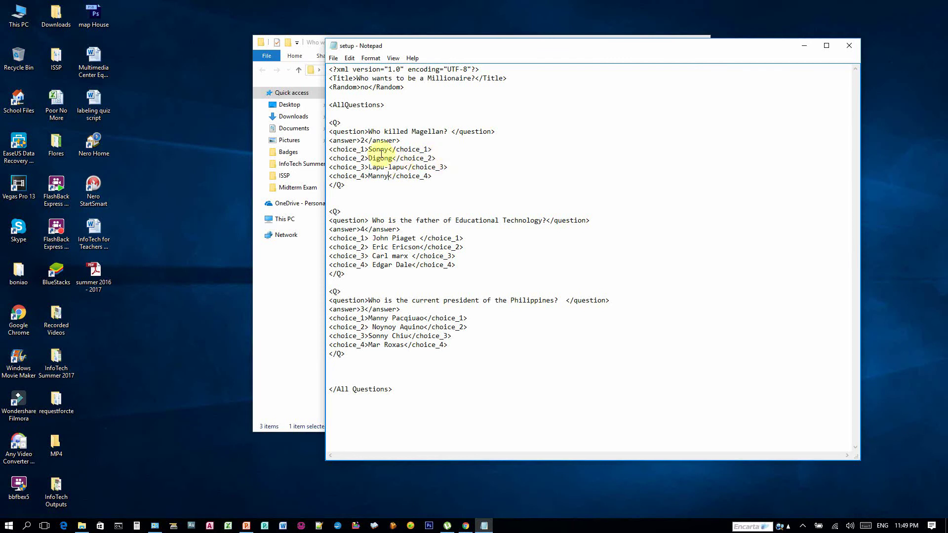
- Change the Magellan question's answer from 2 to 3
left_click_drag(368, 131, 456, 130)
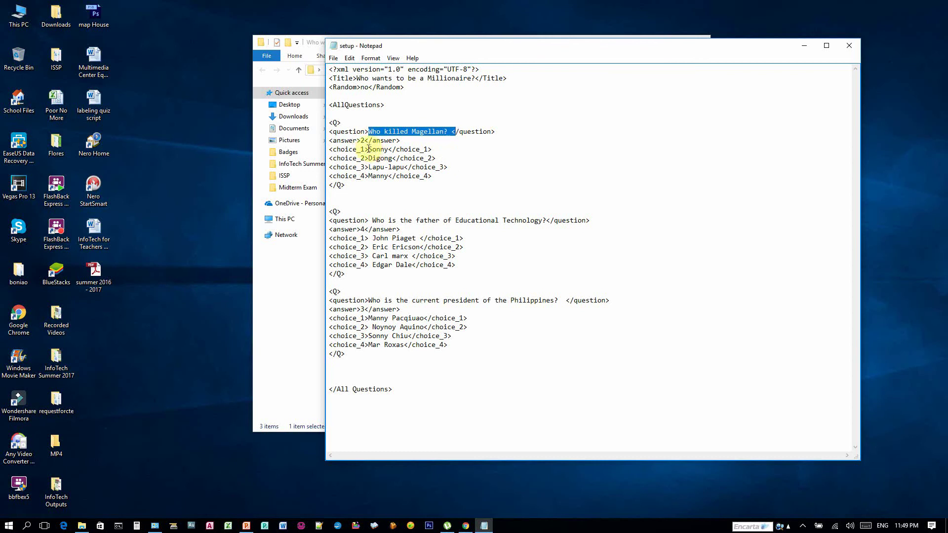
left_click_drag(369, 149, 392, 158)
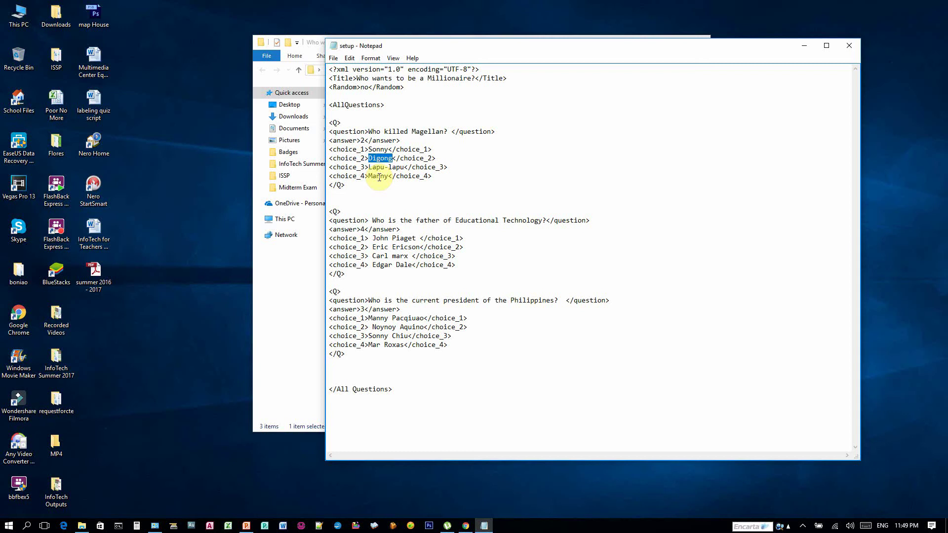
left_click_drag(359, 140, 364, 141)
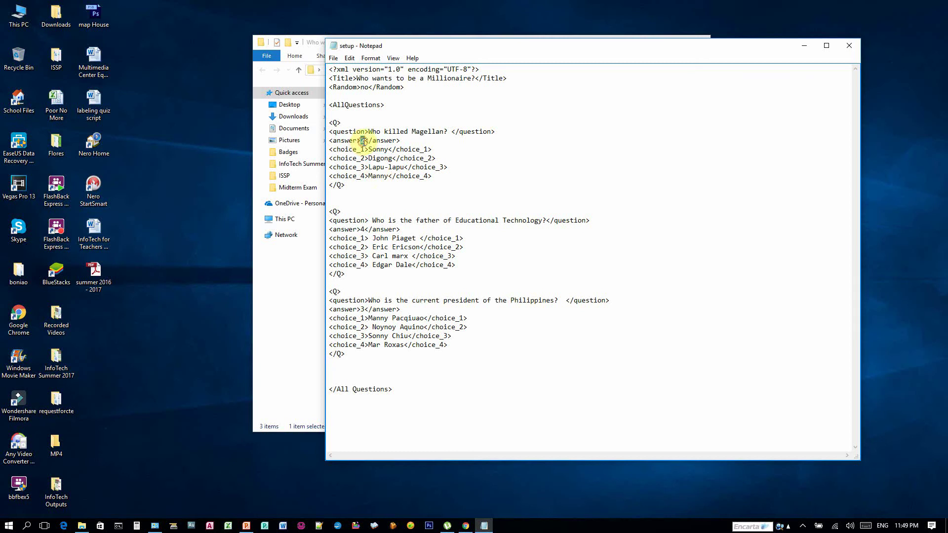
type("3")
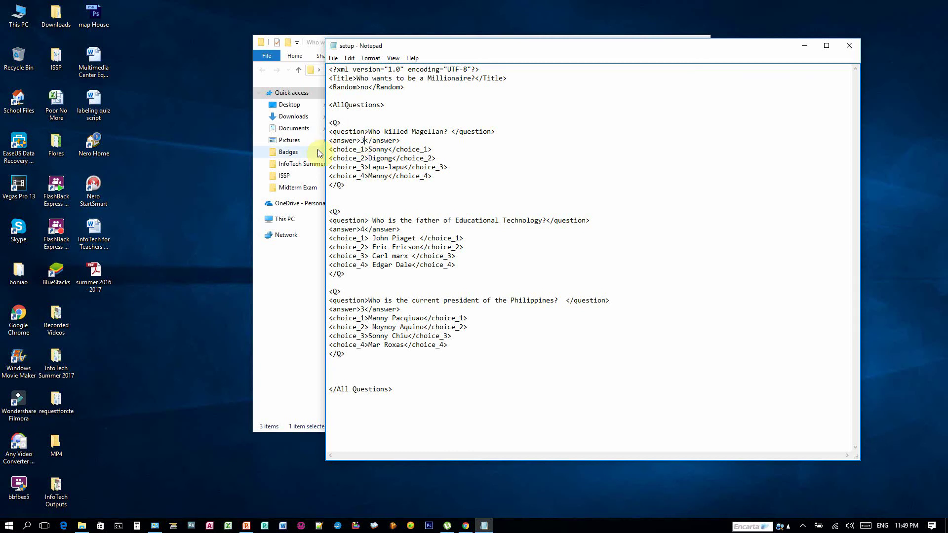
left_click_drag(329, 140, 420, 139)
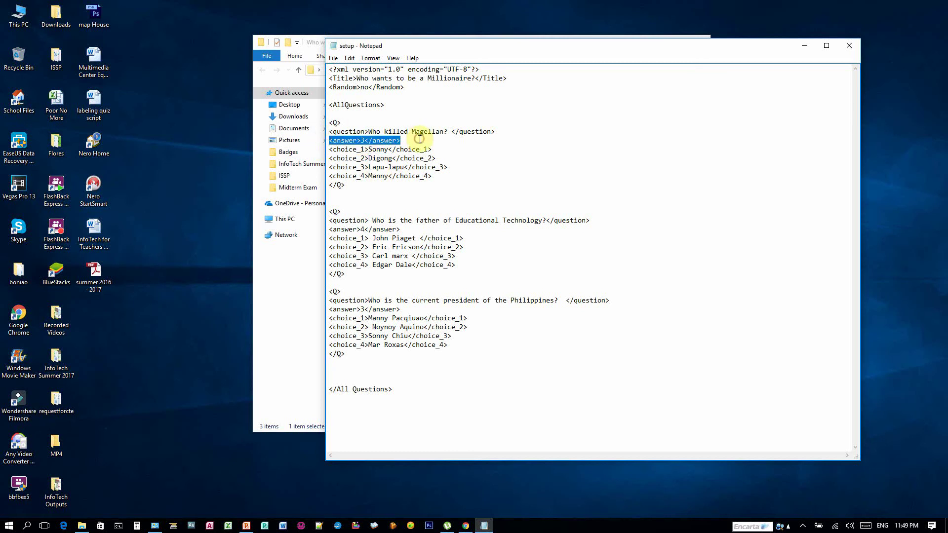
left_click(401, 183)
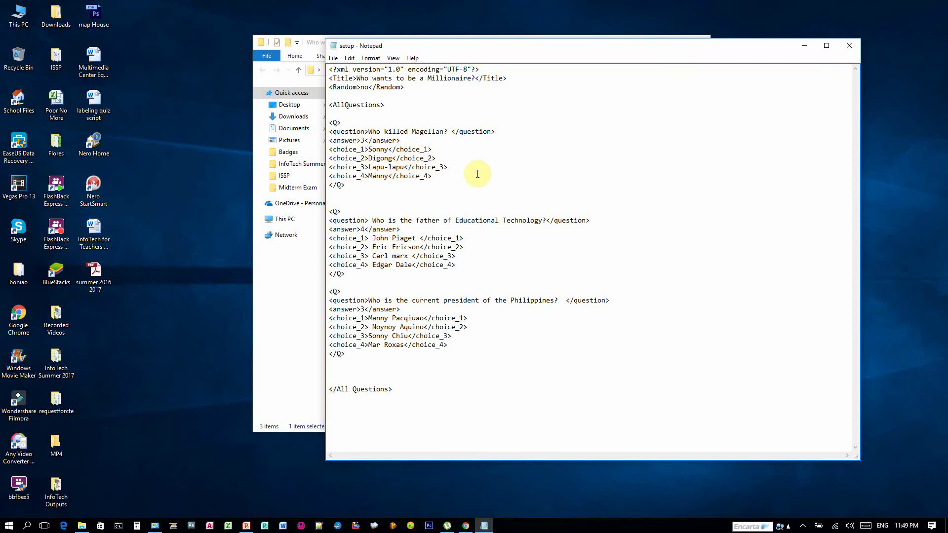
- Save setup.xml via File > Save
left_click(333, 58)
left_click(519, 120)
left_click(334, 58)
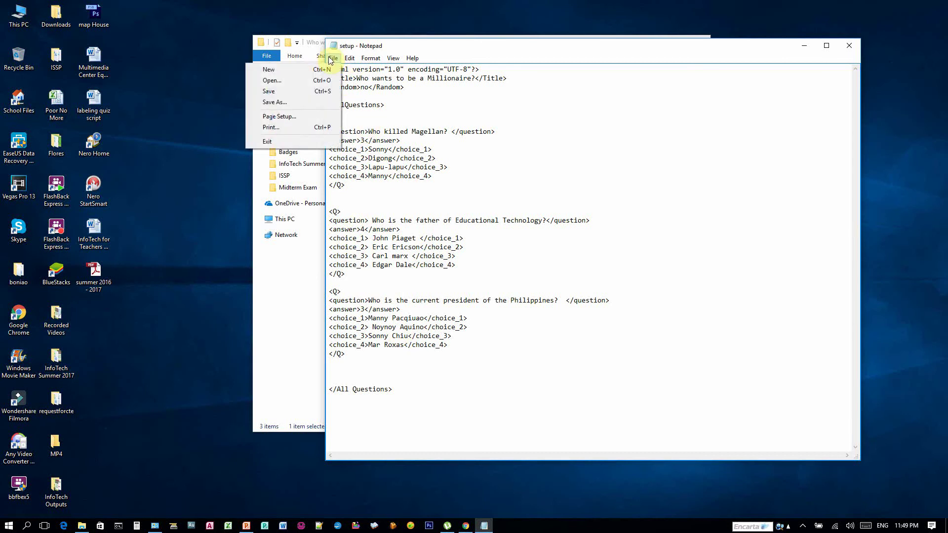
left_click(296, 91)
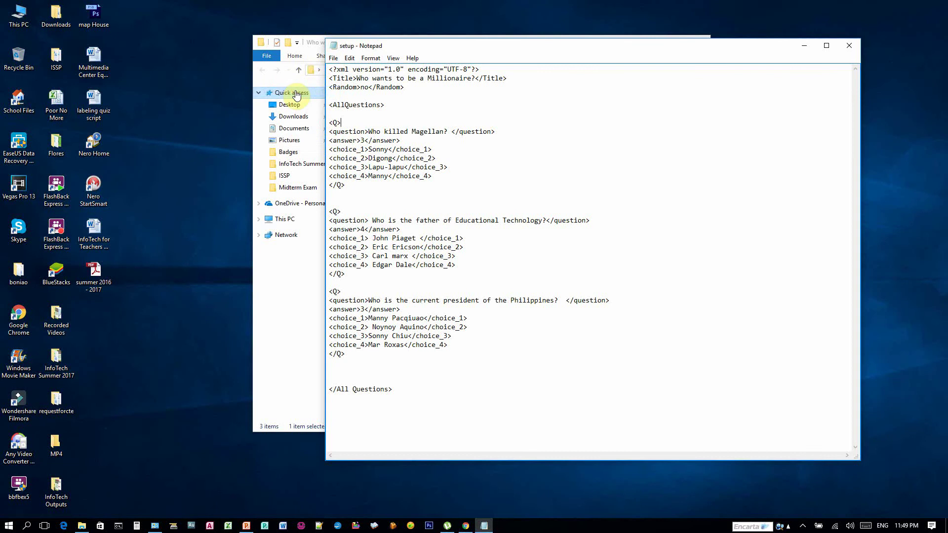
- Minimize Notepad, launch the millionaire game and center its window
left_click(803, 46)
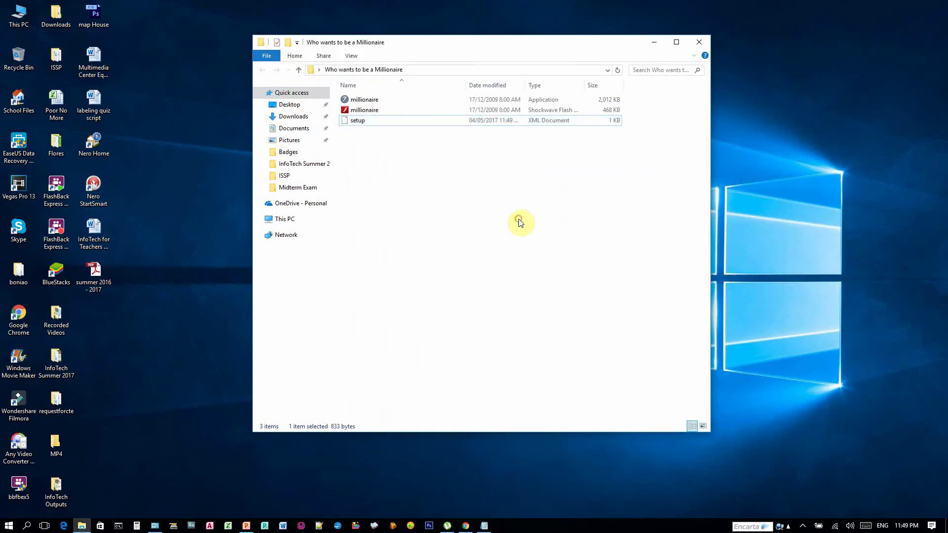
left_click(363, 122)
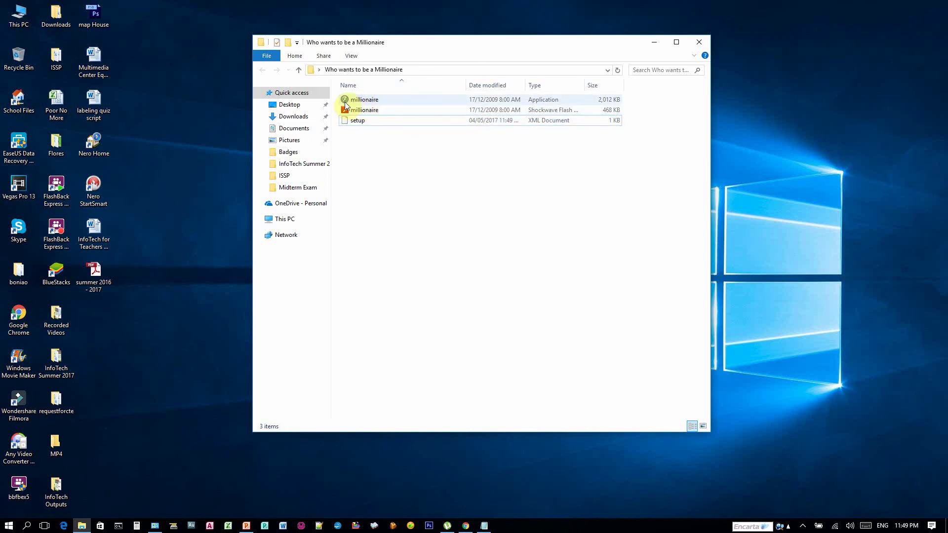
left_click(346, 101)
double_click(345, 101)
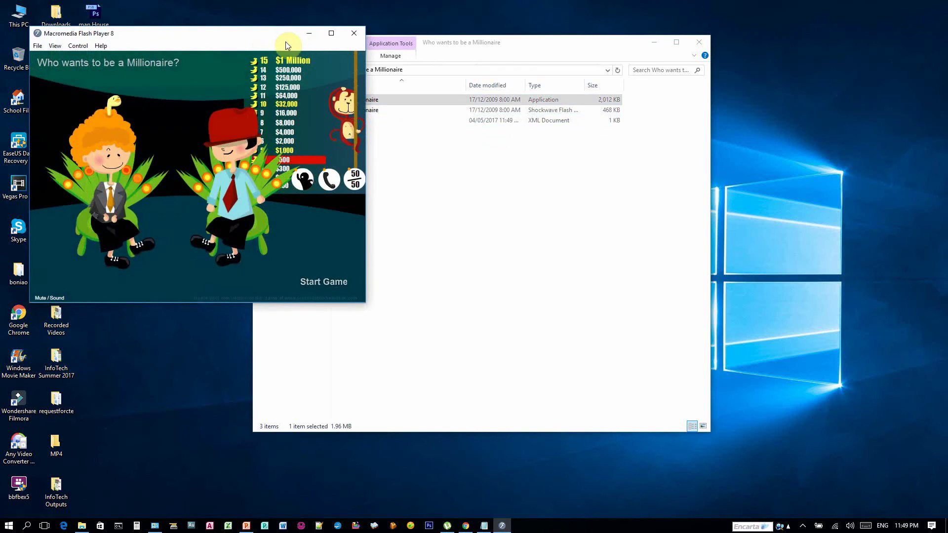
left_click_drag(242, 37, 581, 113)
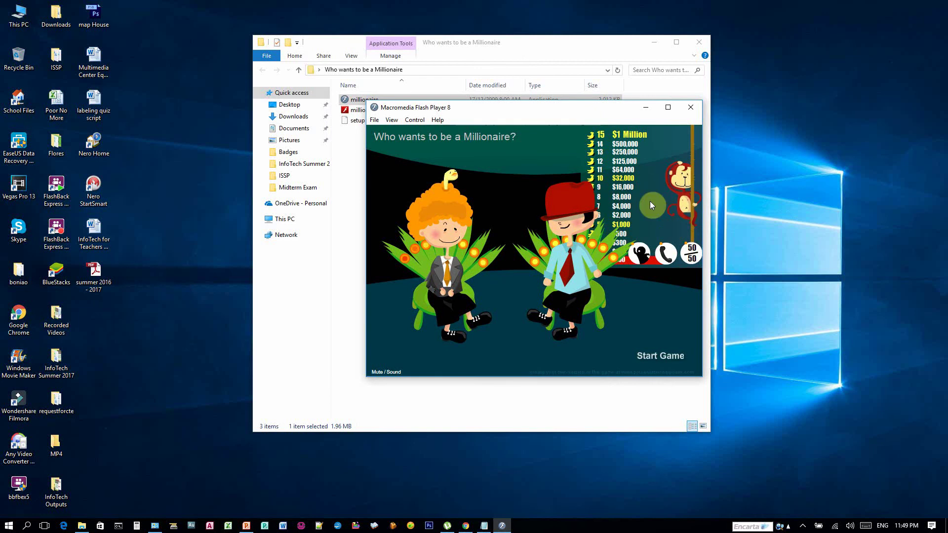
- Start the game and answer 'Who killed Magellan?' with Lapu-lapu as final
left_click(646, 358)
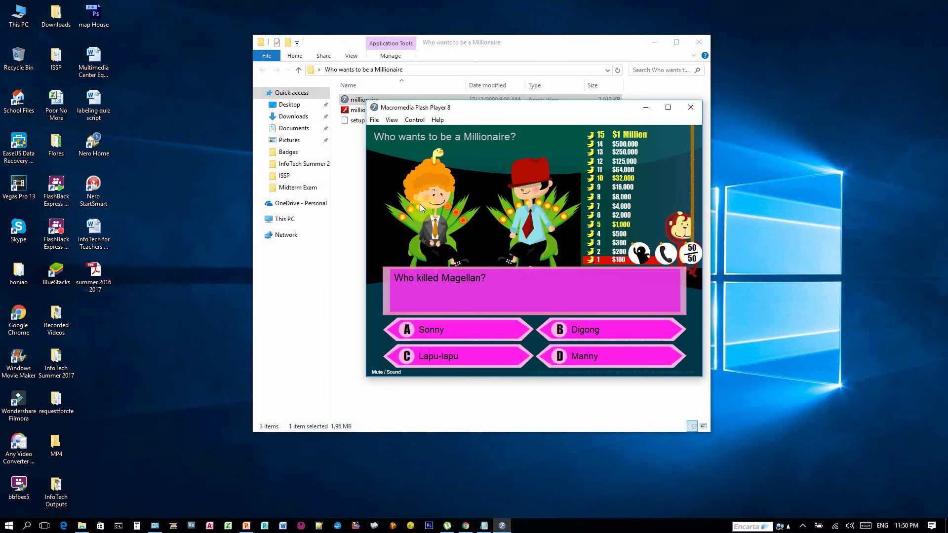
left_click(442, 364)
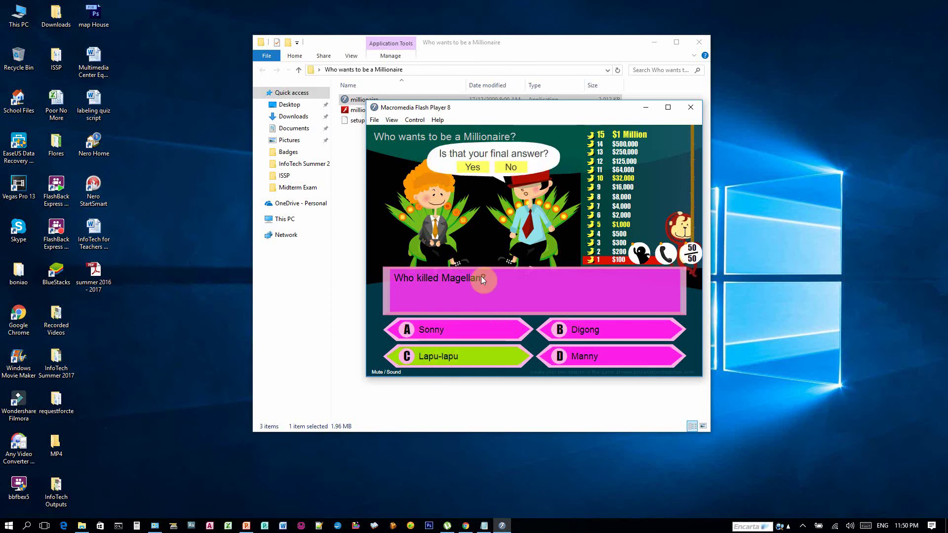
left_click(473, 167)
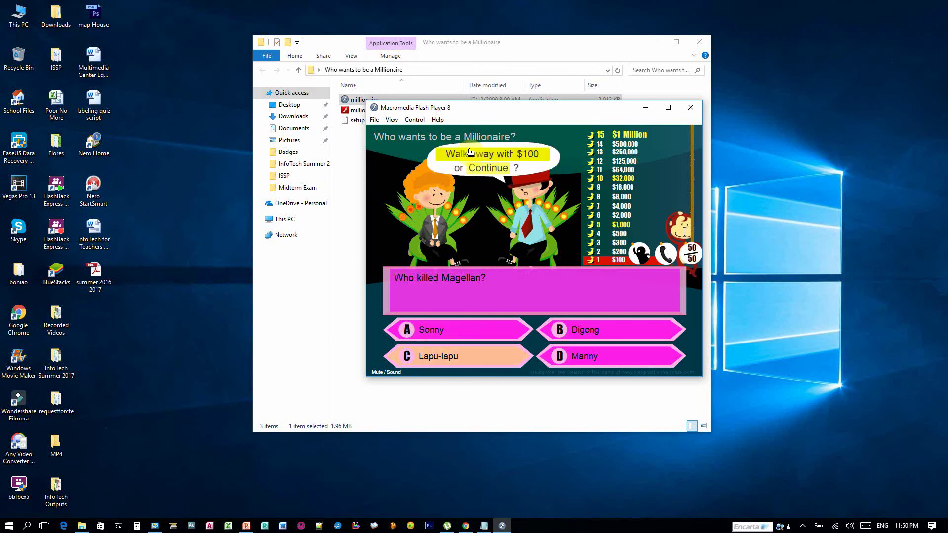
- Close the Millionaire game, relaunch it once, close it again, and deselect the application
left_click(689, 108)
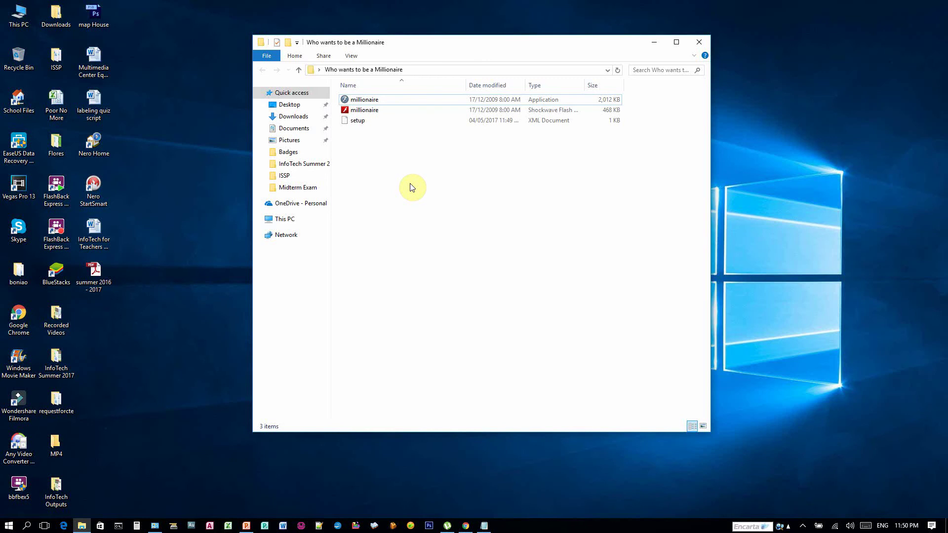
double_click(348, 101)
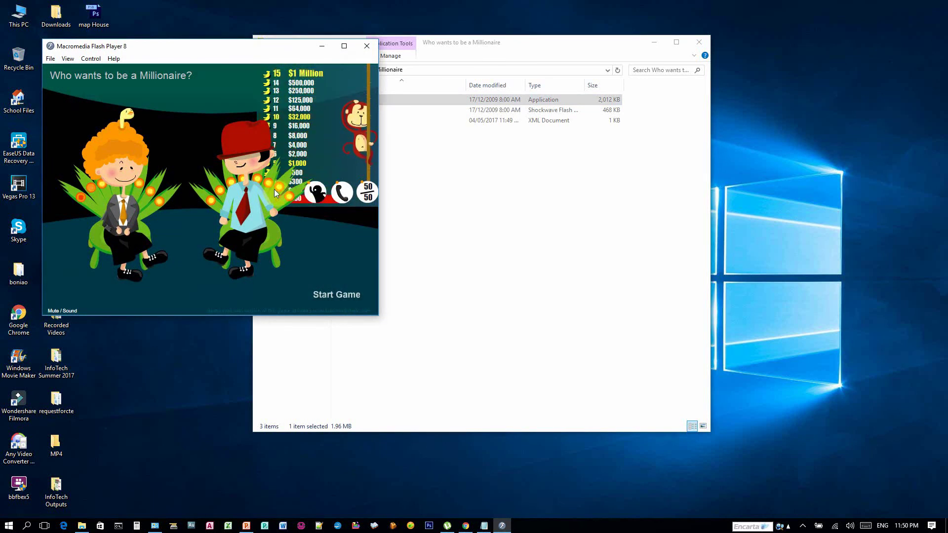
left_click(367, 45)
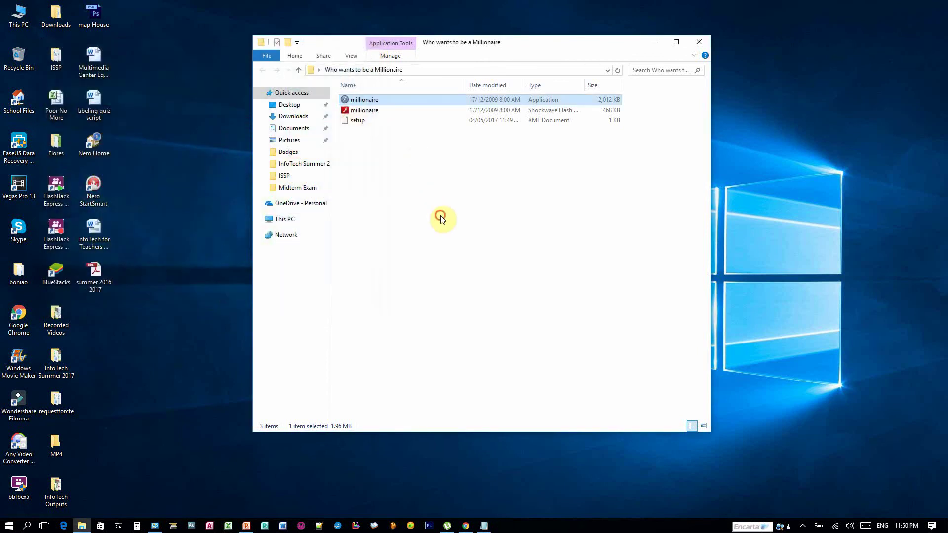
left_click(441, 217)
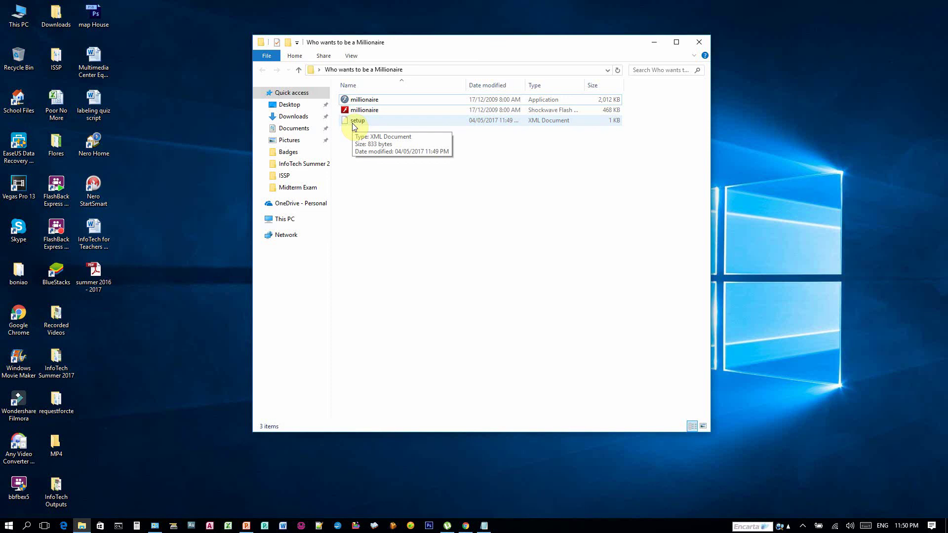
- Back in setup.xml, insert two blank lines above the closing </All Questions> tag
left_click(486, 528)
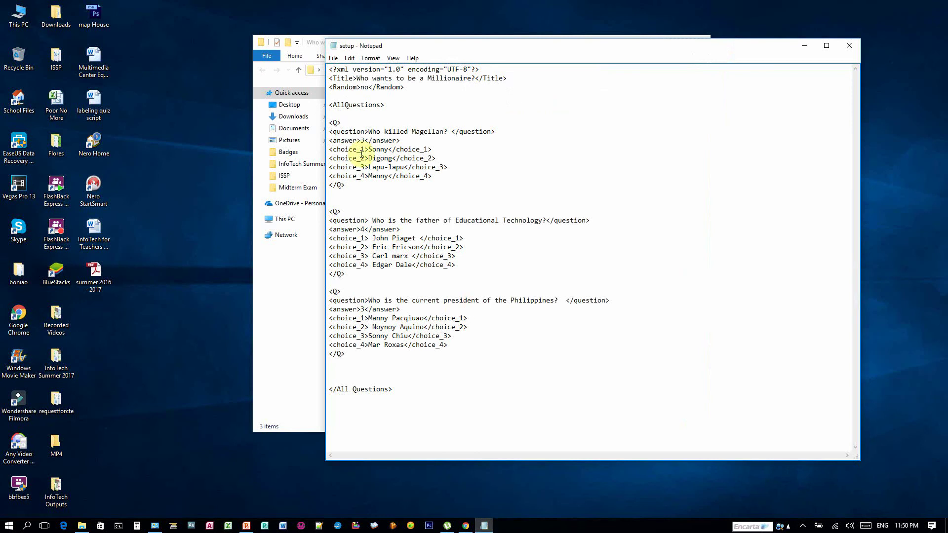
left_click(336, 123)
left_click_drag(330, 121, 348, 358)
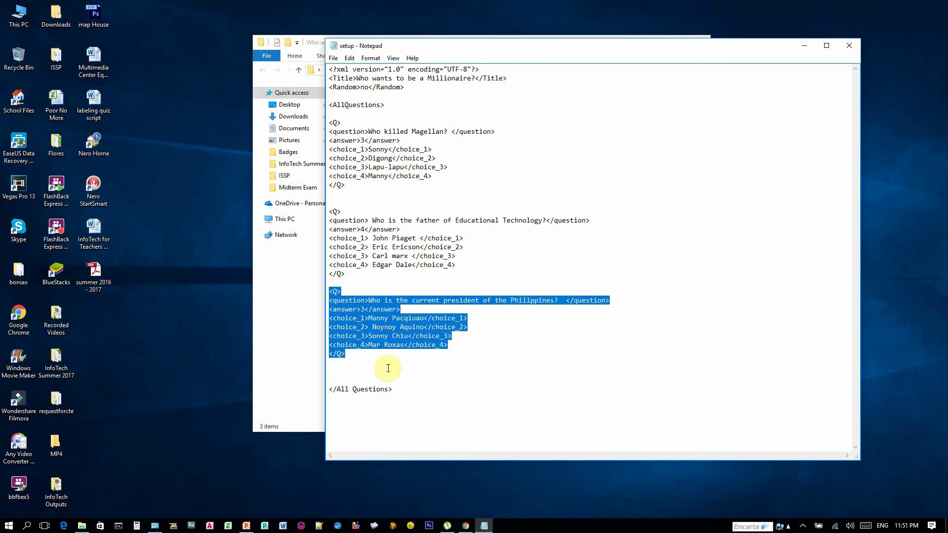
left_click(388, 369)
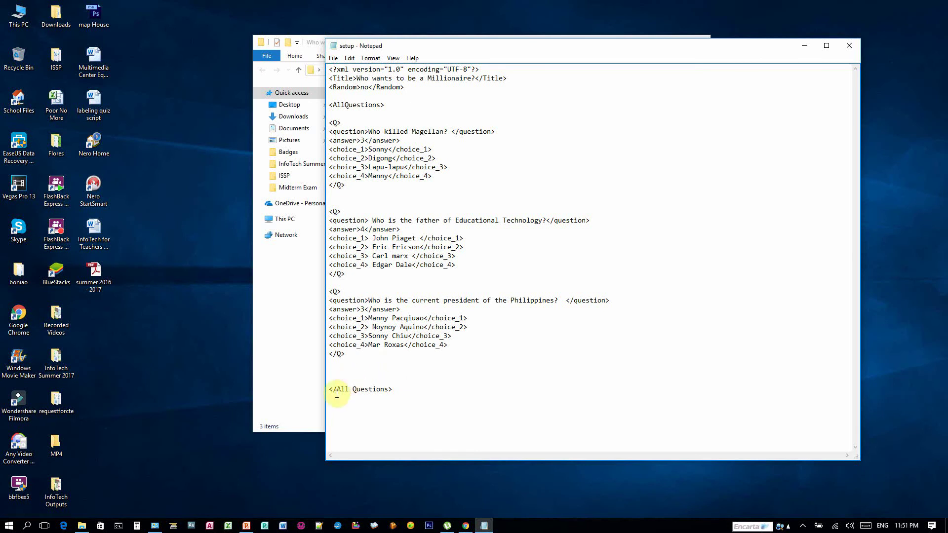
left_click(363, 377)
key("Return")
key("Return")
key("Return")
key("Return")
key("Return")
key("Return")
key("Return")
key("Return")
key("Return")
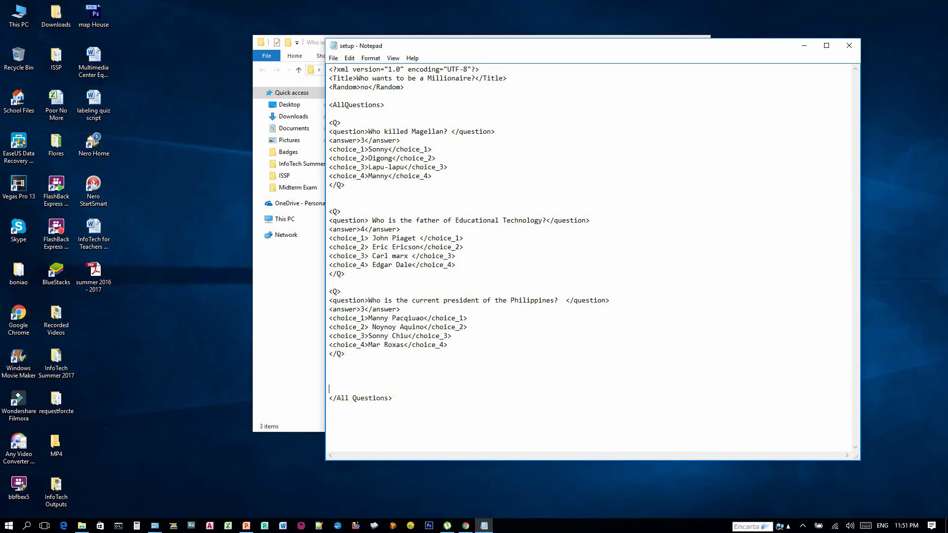
key("Return")
key("Return")
key("Return")
key("Return")
key("Return")
key("Return")
key("Return")
key("Return")
key("Return")
key("Return")
key("Return")
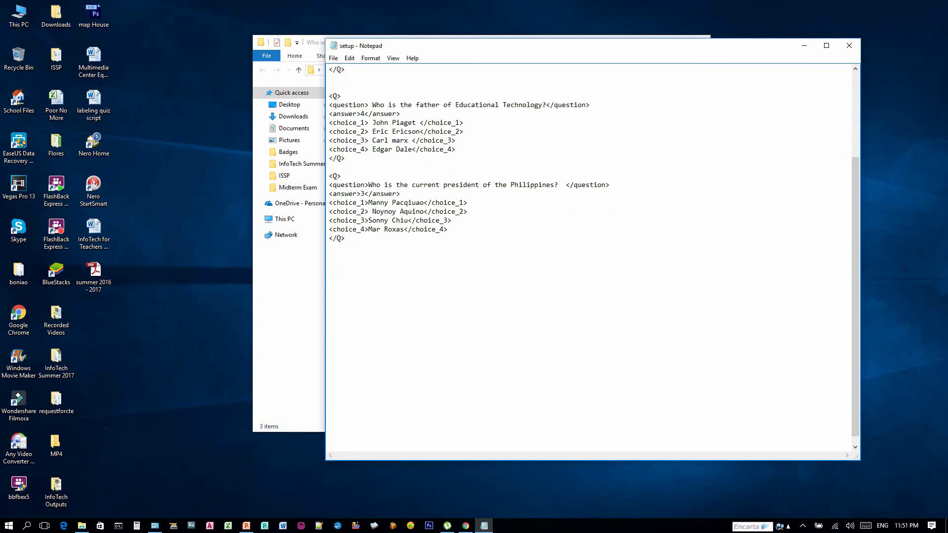
scroll(343, 434, "up", 3)
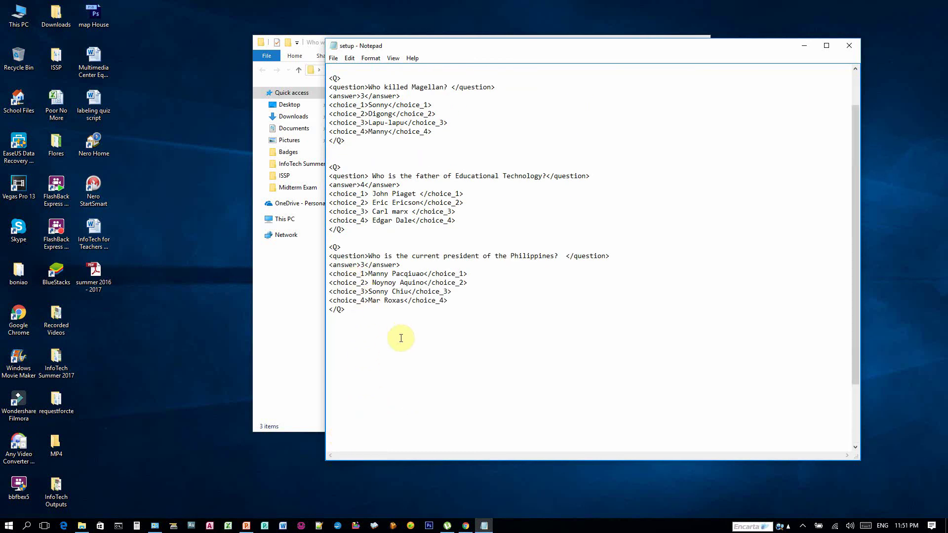
scroll(401, 339, "up", 2)
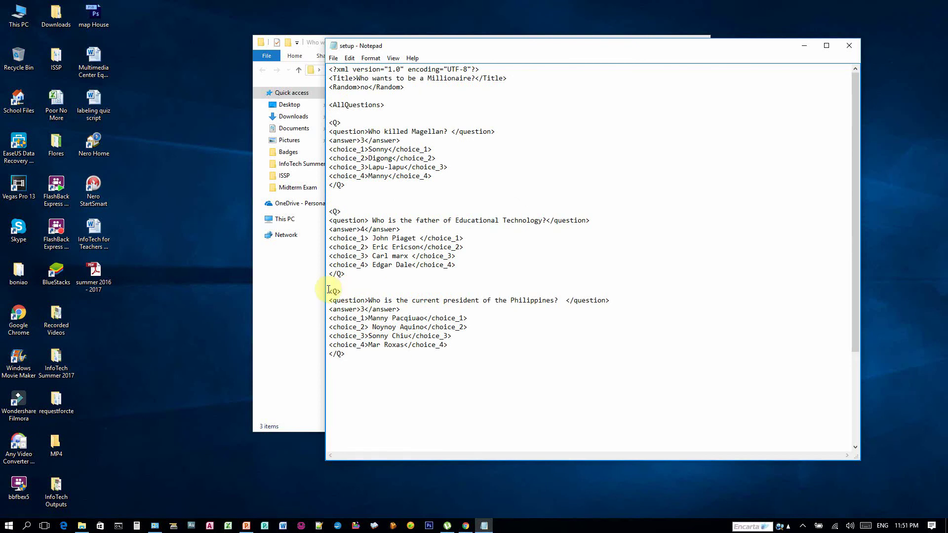
- Paste three more copies of the president <Q> block, separated by blank lines
left_click_drag(329, 291, 350, 355)
key("ctrl+c")
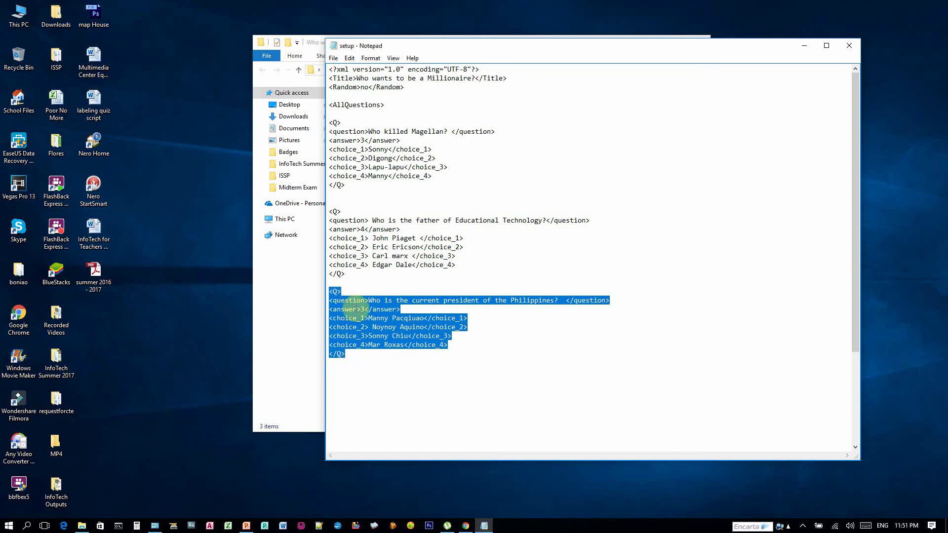
left_click(338, 372)
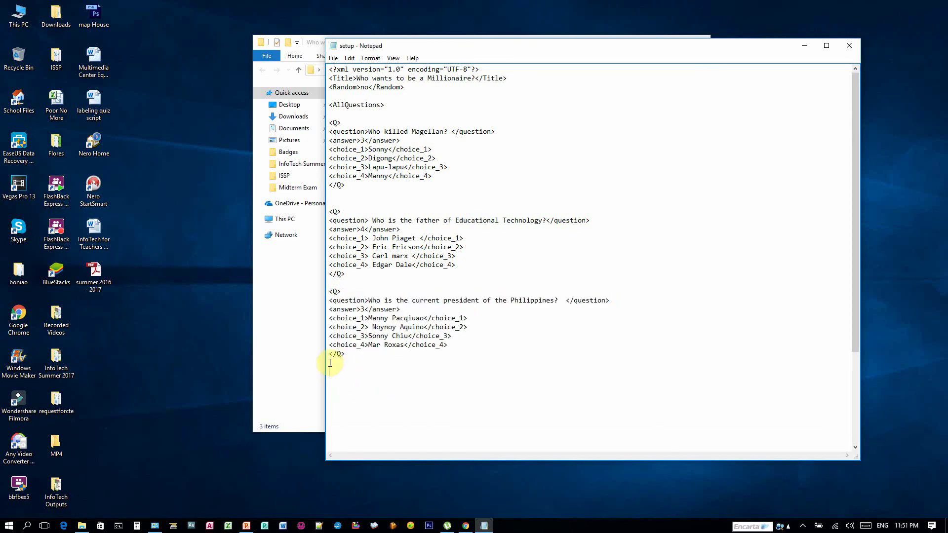
key("ctrl+v")
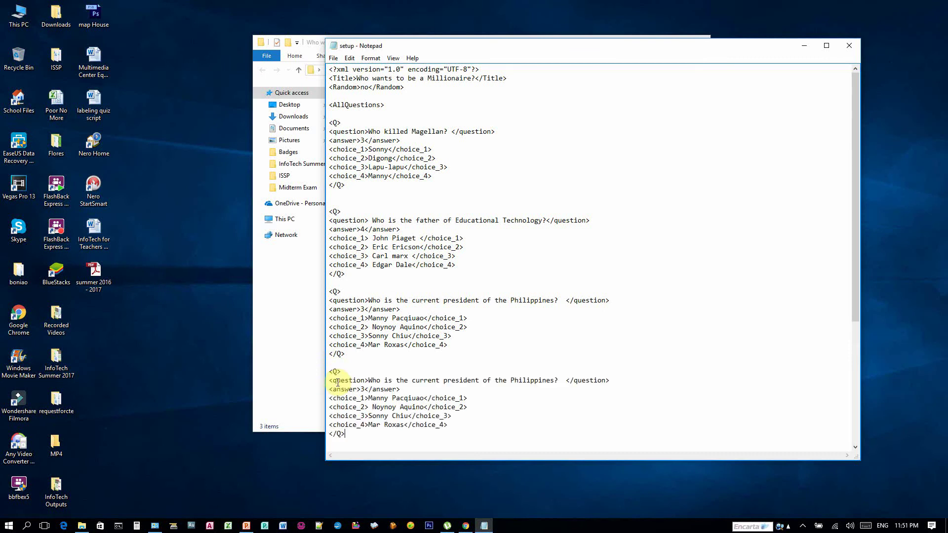
left_click(339, 363)
key("Return")
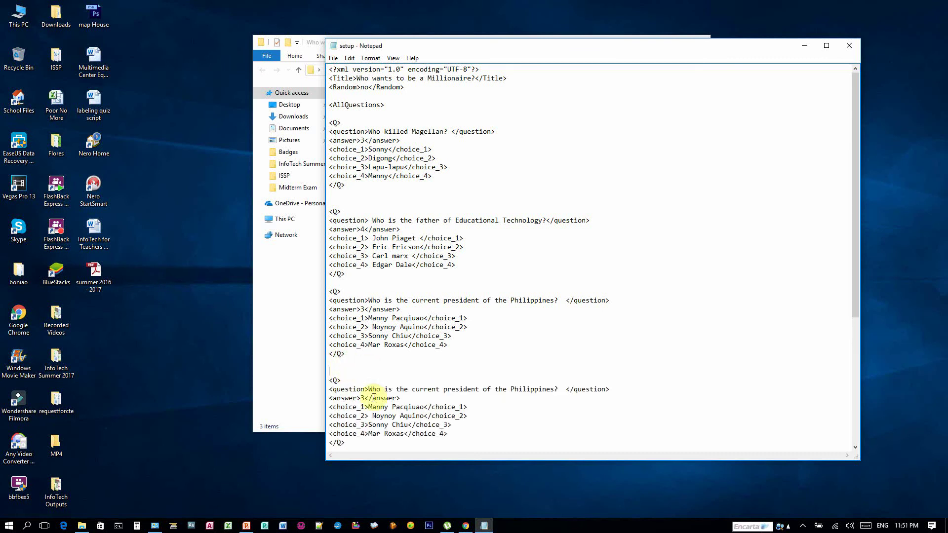
scroll(372, 392, "down", 3)
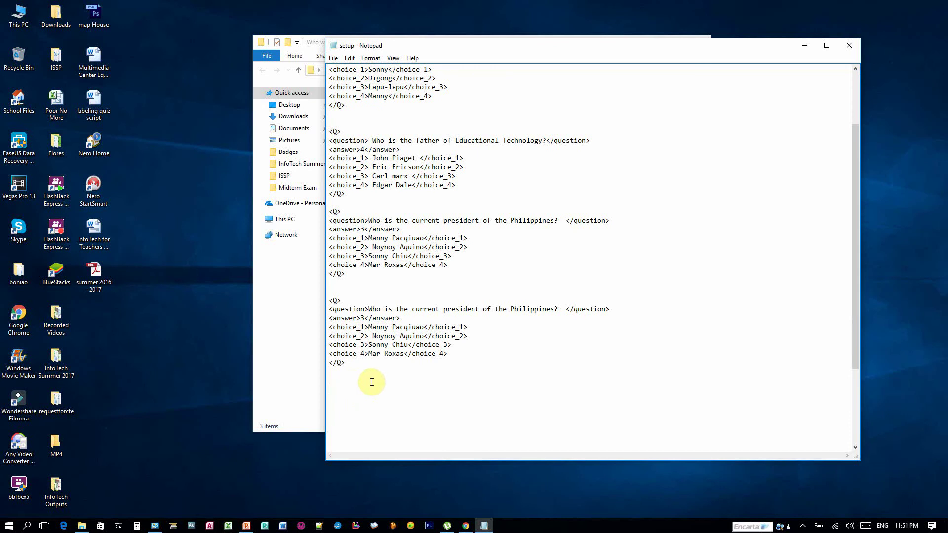
key("ctrl+v")
key("Return")
key("Return")
key("Return")
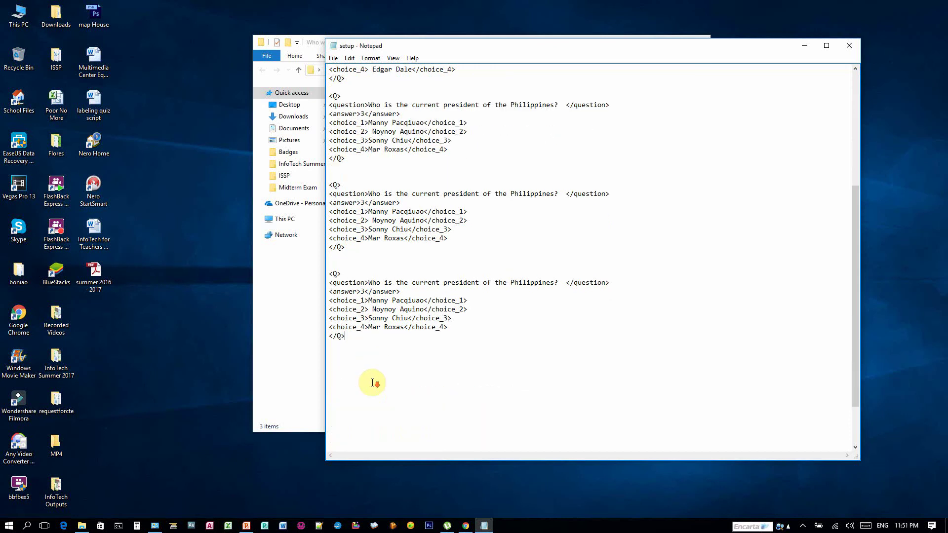
left_click(371, 365)
key("ctrl+v")
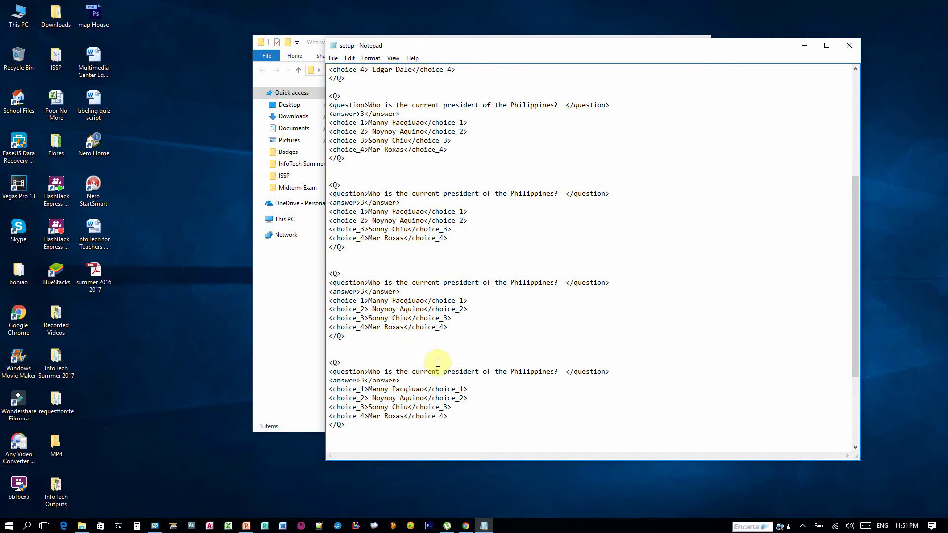
scroll(438, 363, "up", 7)
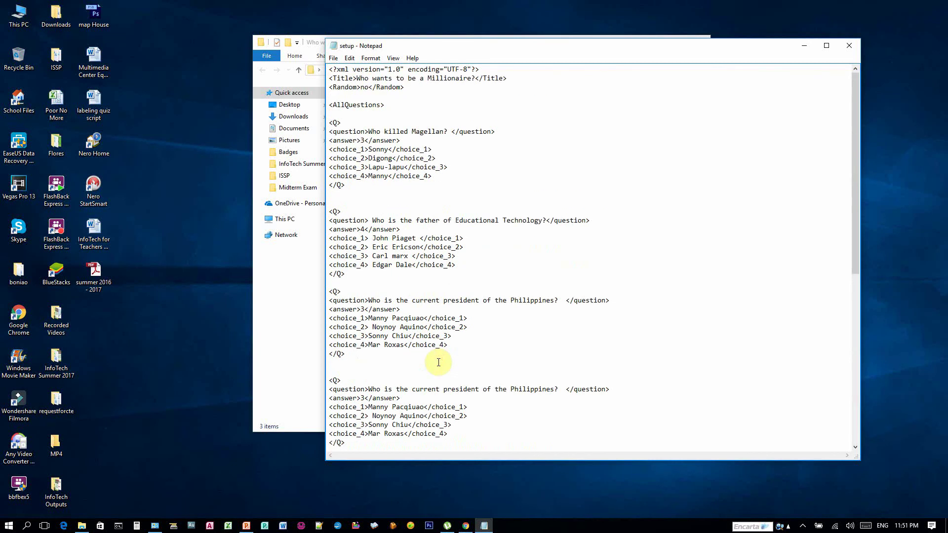
- Replace the third through sixth questions' text with 'question 3' to 'question 6'
scroll(438, 362, "down", 2)
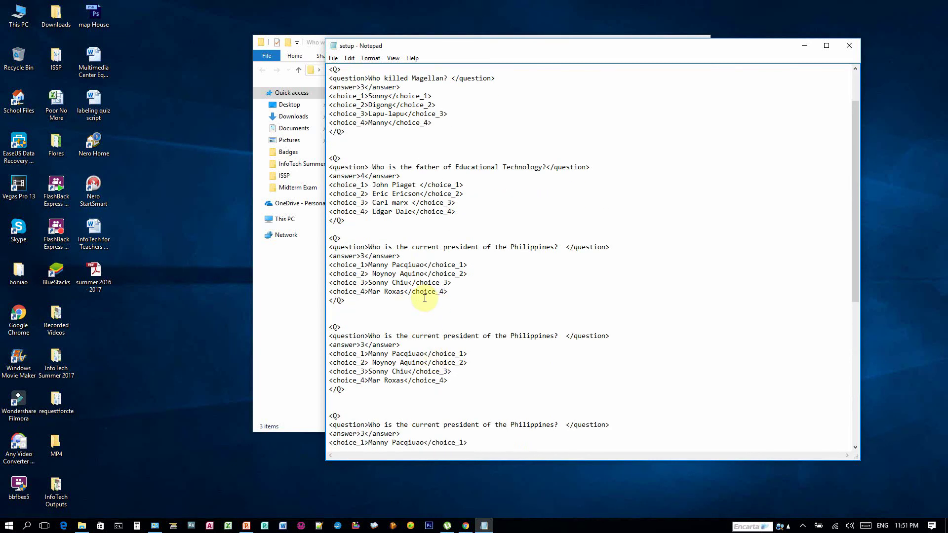
left_click_drag(370, 245, 558, 246)
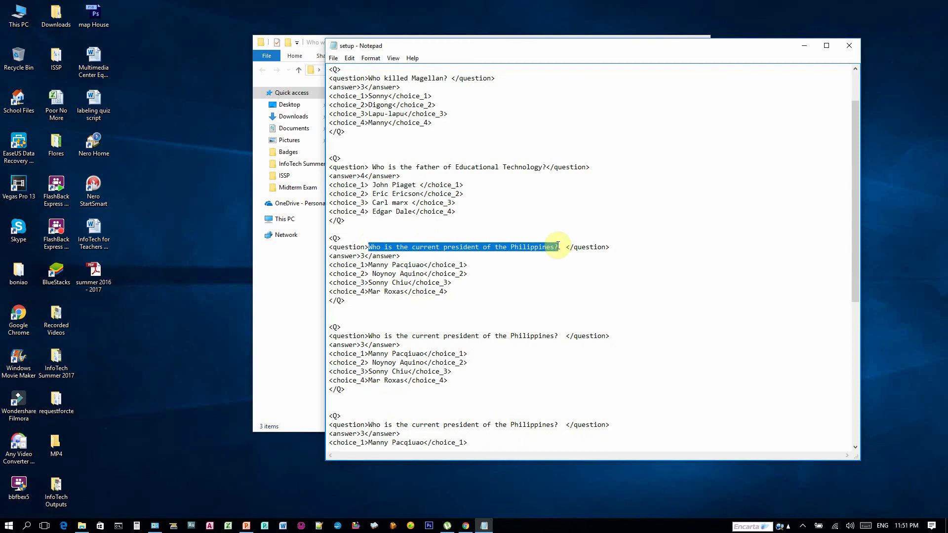
type("question ")
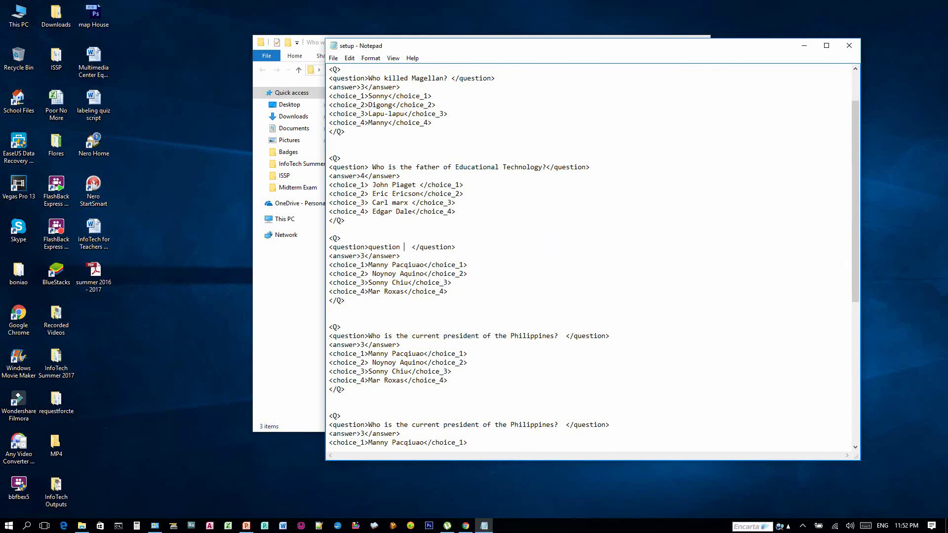
type("3")
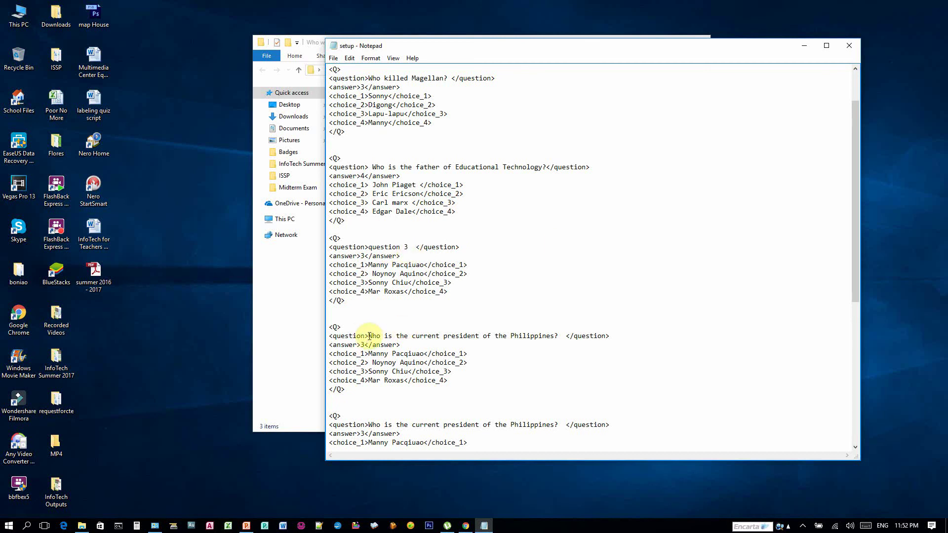
left_click_drag(370, 336, 560, 336)
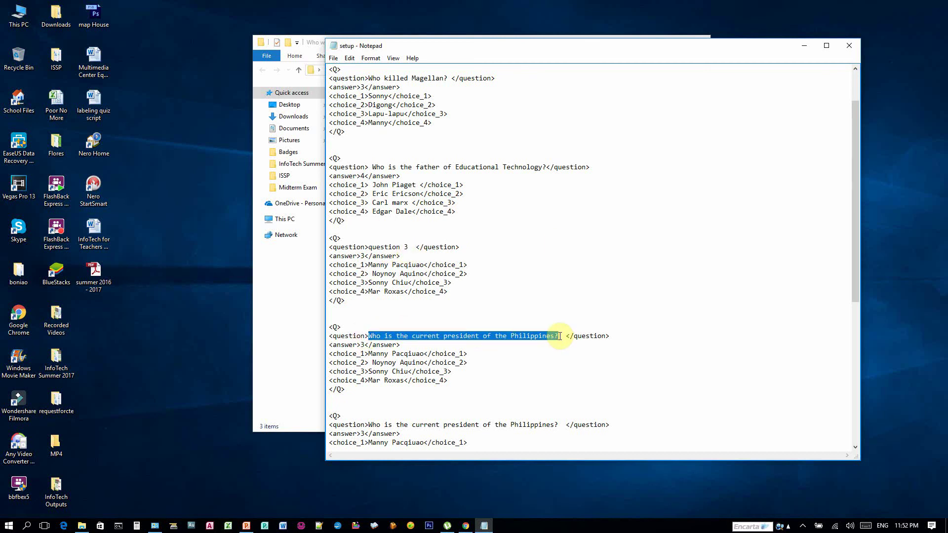
type("question ")
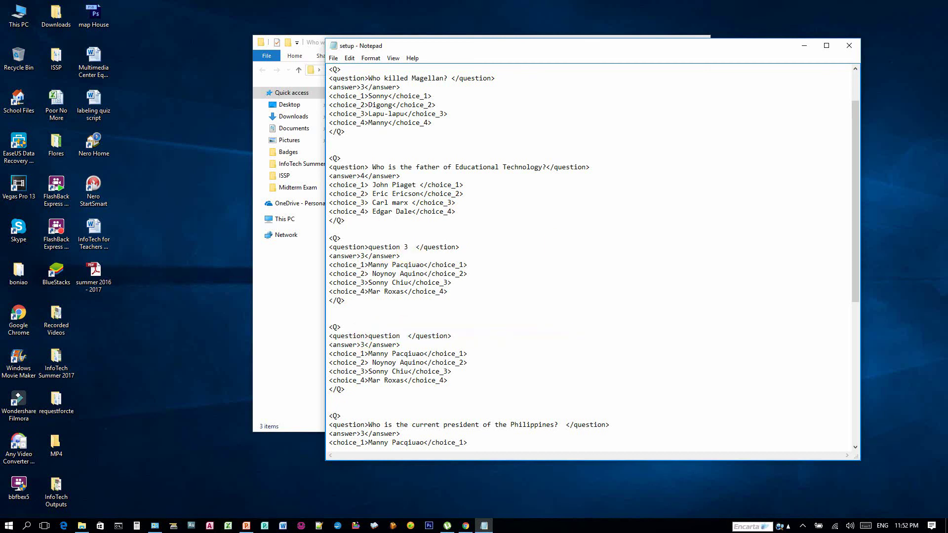
type("4")
scroll(413, 330, "down", 4)
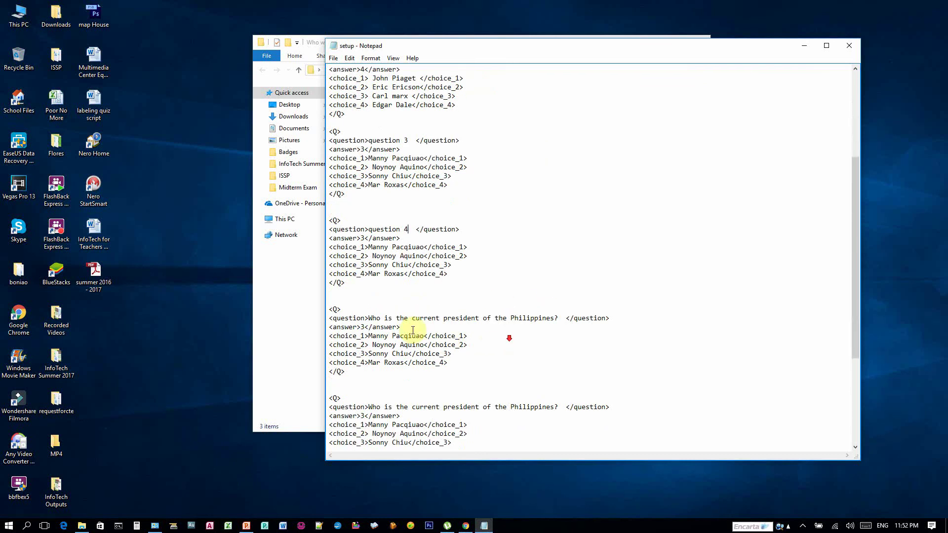
left_click_drag(370, 318, 560, 319)
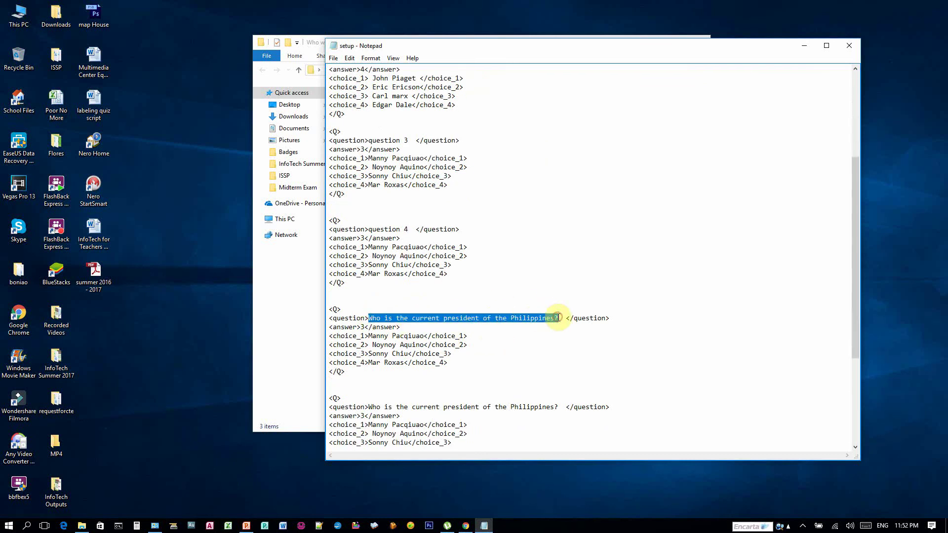
type("question ")
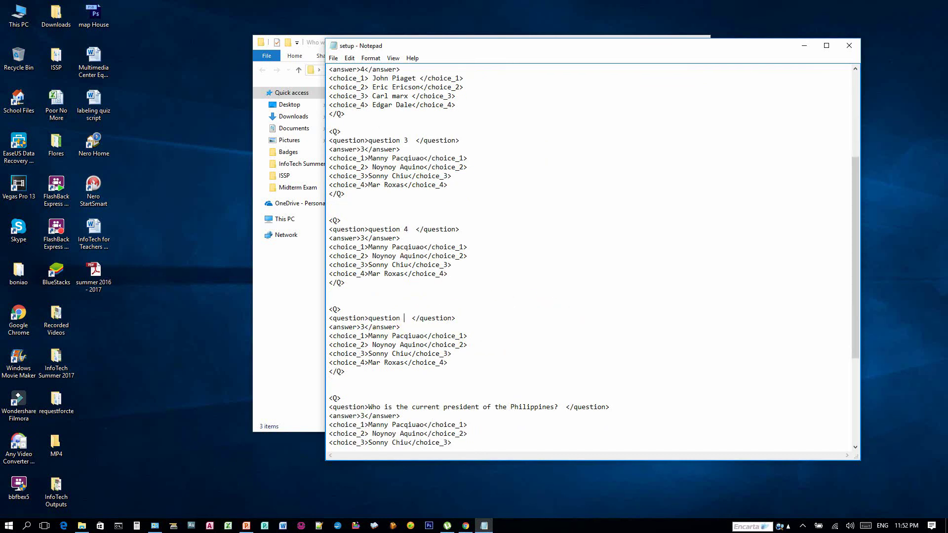
type("5")
left_click(369, 405)
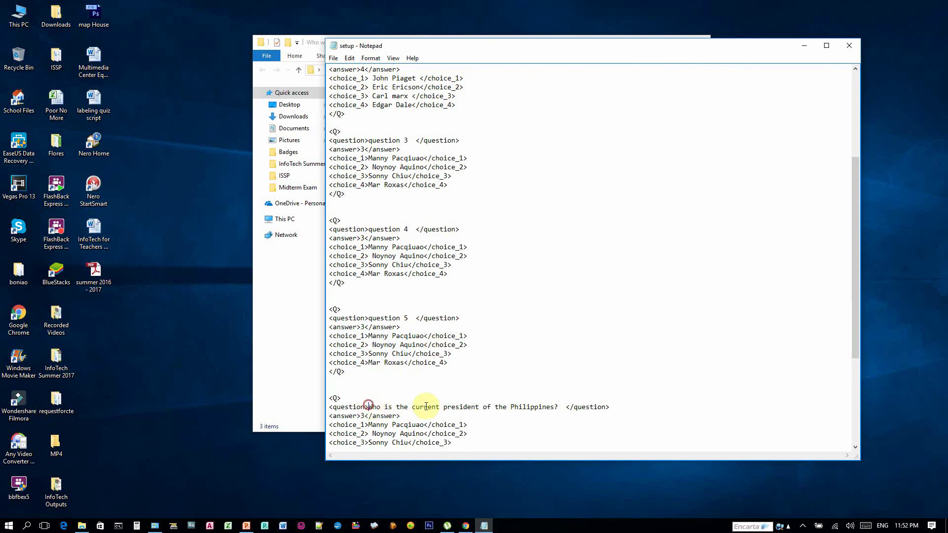
left_click_drag(427, 407, 560, 407)
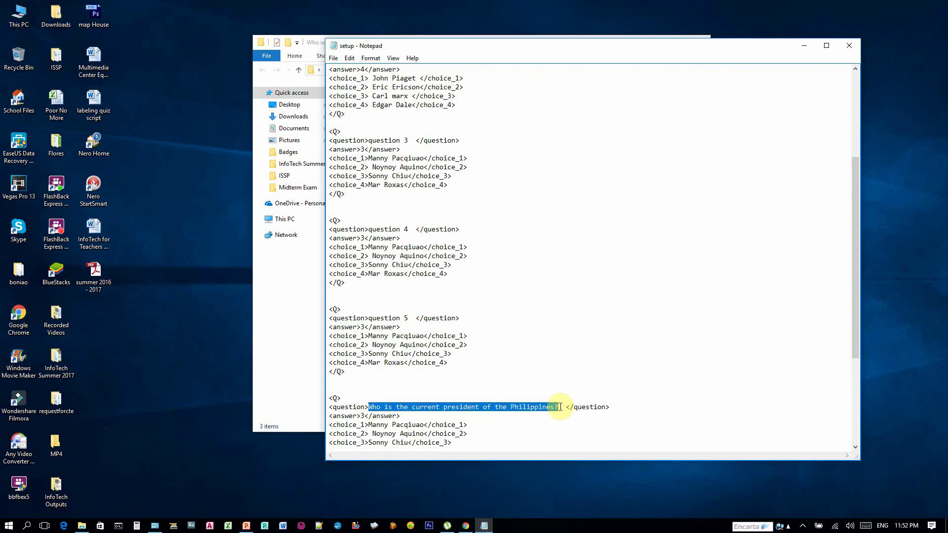
type("question>question")
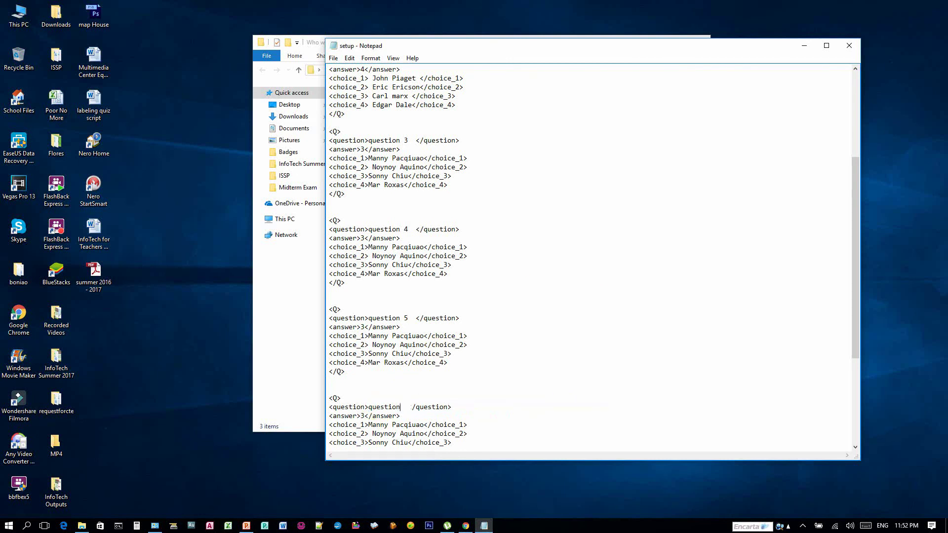
type(" 6")
- Replace the first two questions' text with 'question 1' and 'question 2'
scroll(544, 387, "up", 4)
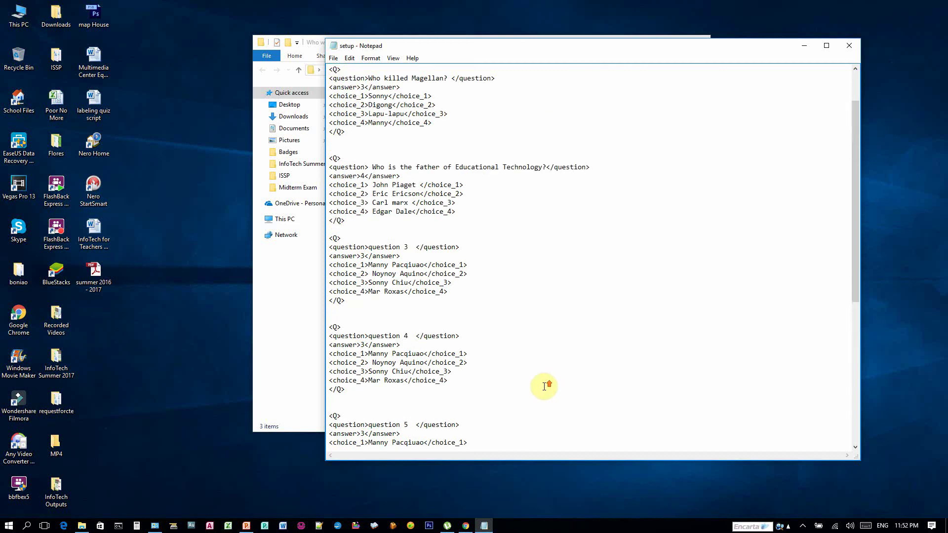
scroll(544, 387, "up", 2)
left_click_drag(369, 132, 447, 130)
type("question ")
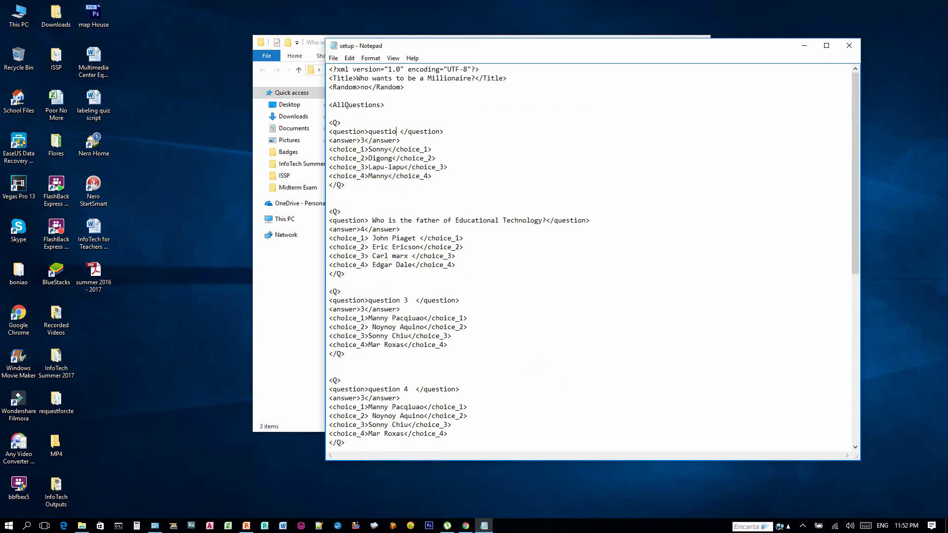
type("1")
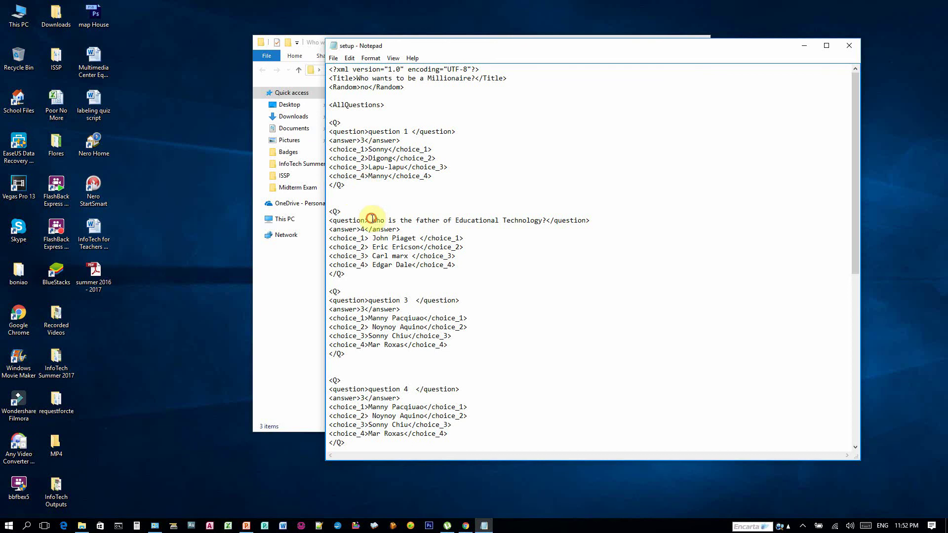
left_click_drag(373, 220, 545, 220)
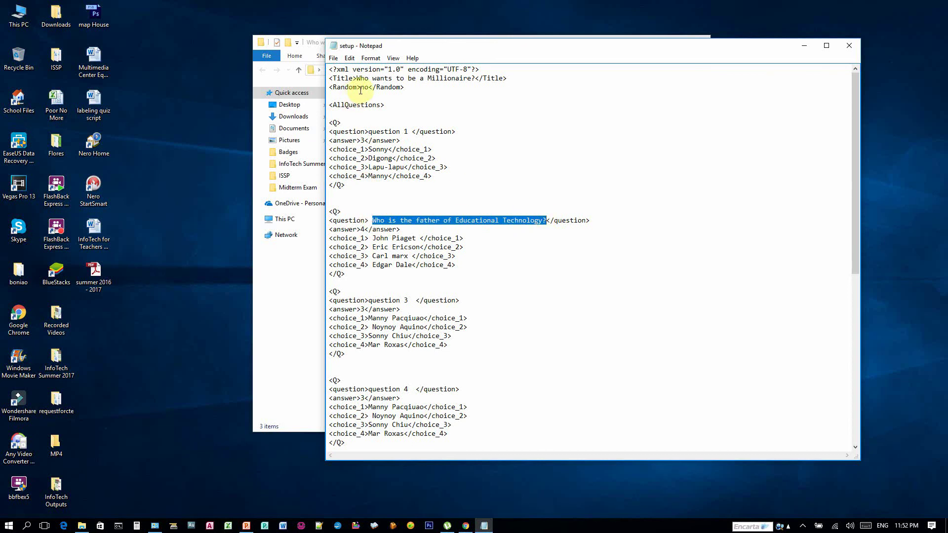
type("question> ques")
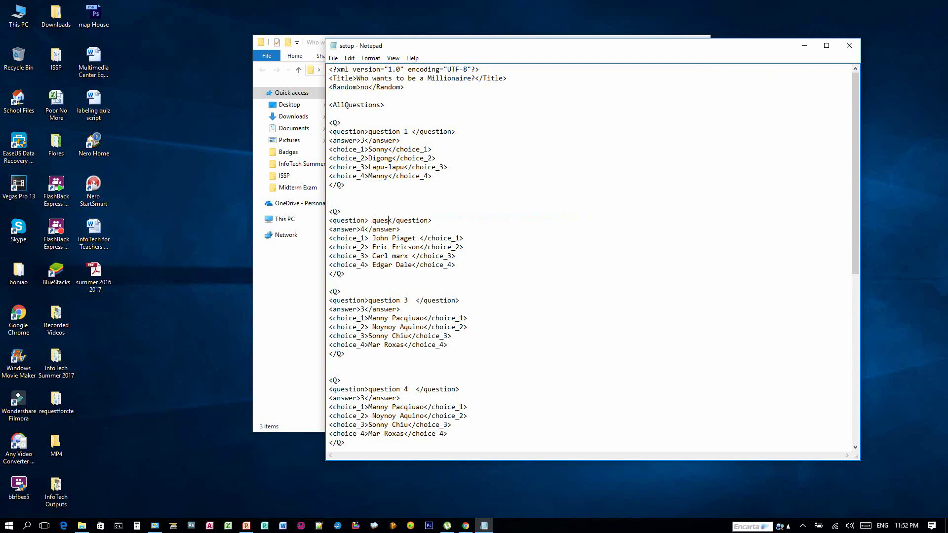
type(" 2")
- Save the edited setup.xml file
scroll(489, 218, "down", 11)
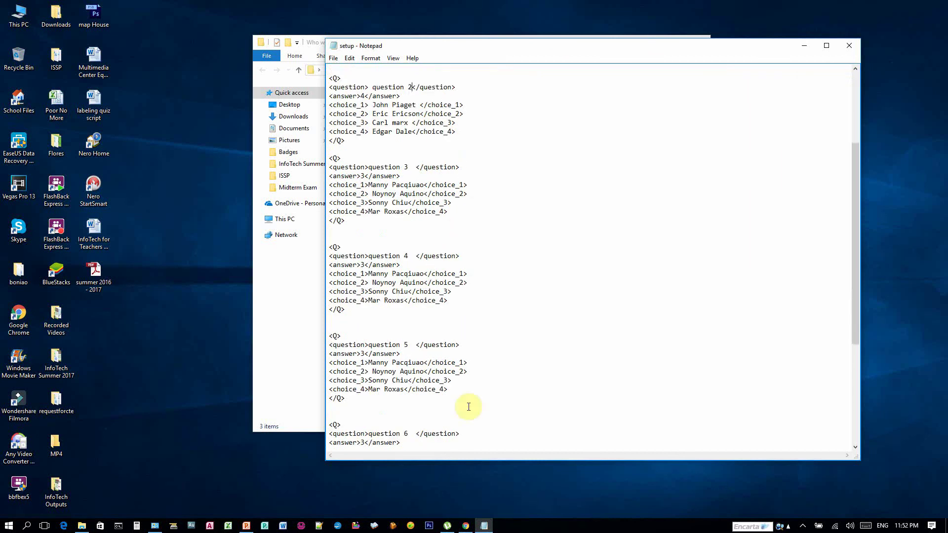
scroll(394, 354, "down", 1)
scroll(424, 346, "up", 12)
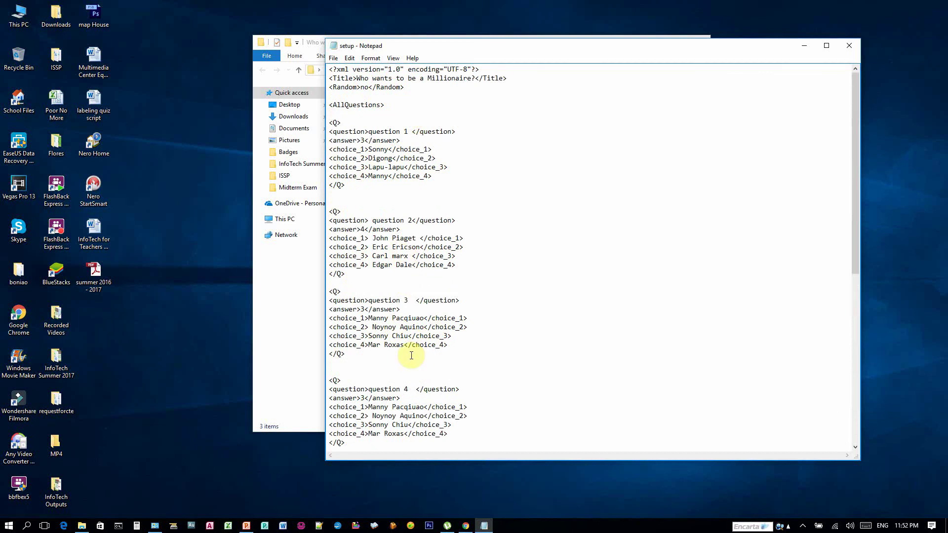
left_click(334, 58)
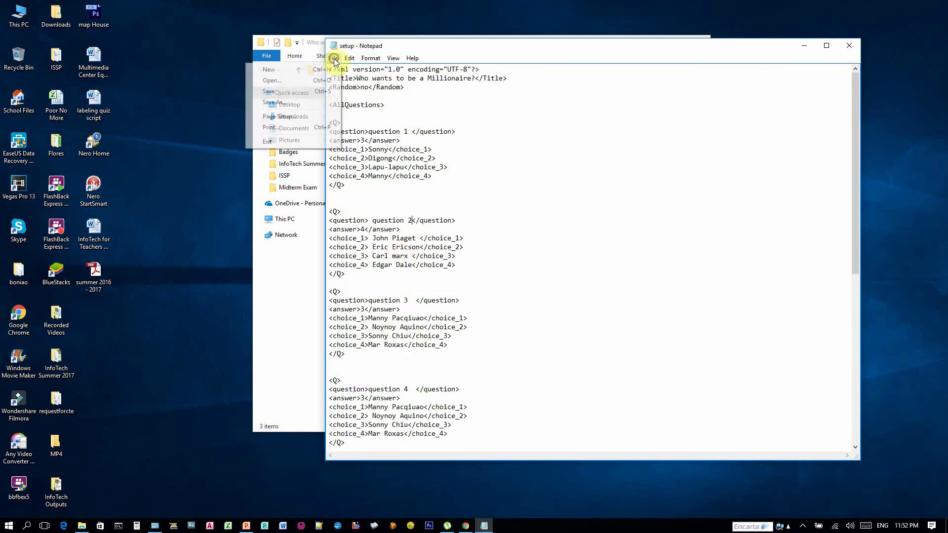
left_click(304, 90)
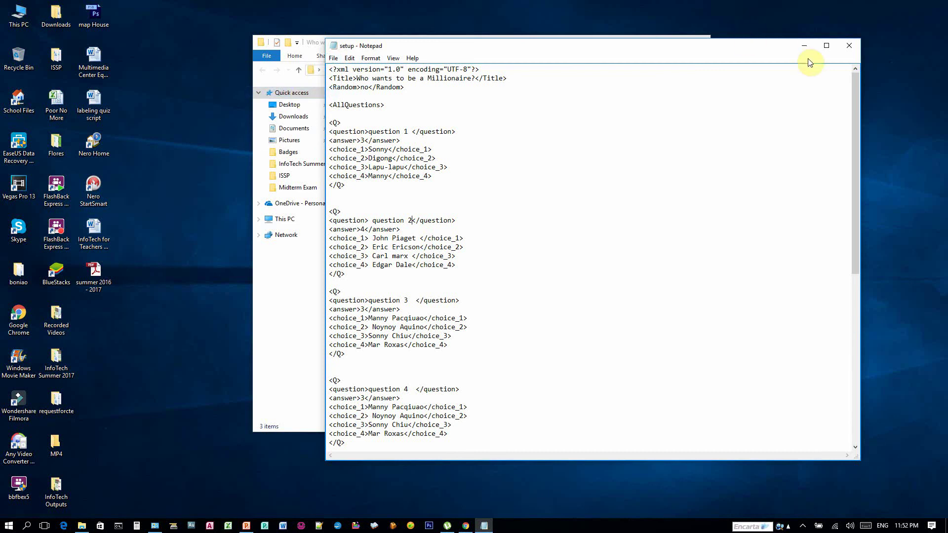
- Minimize Notepad, launch the millionaire game and start a new game
left_click(805, 45)
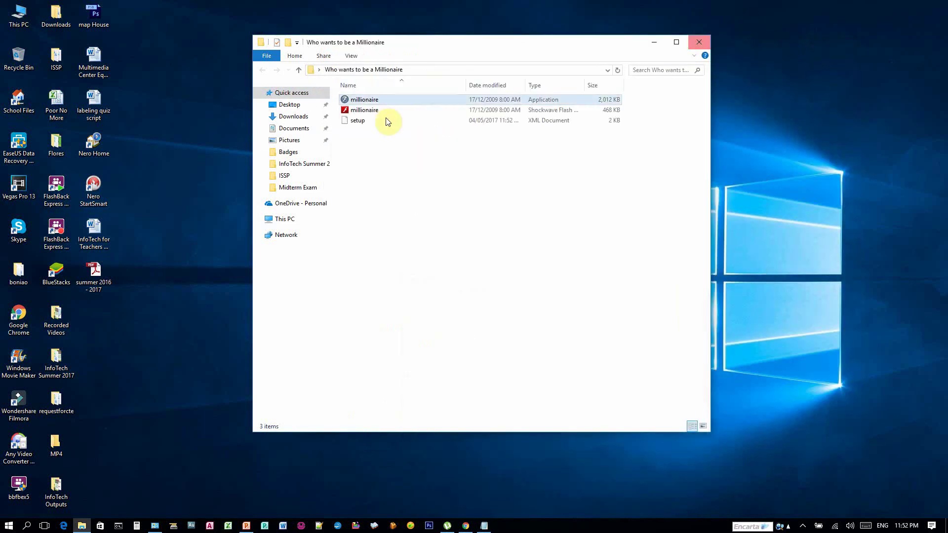
double_click(351, 102)
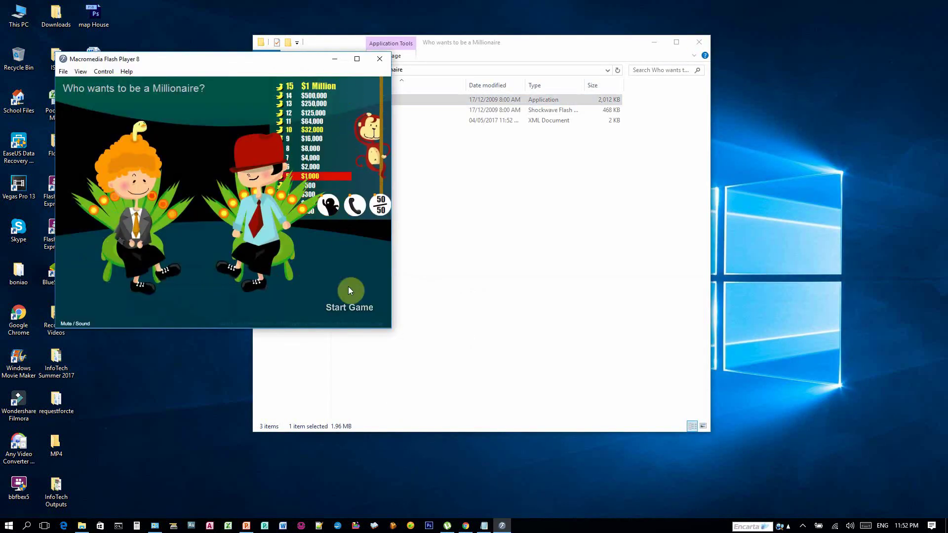
left_click(348, 311)
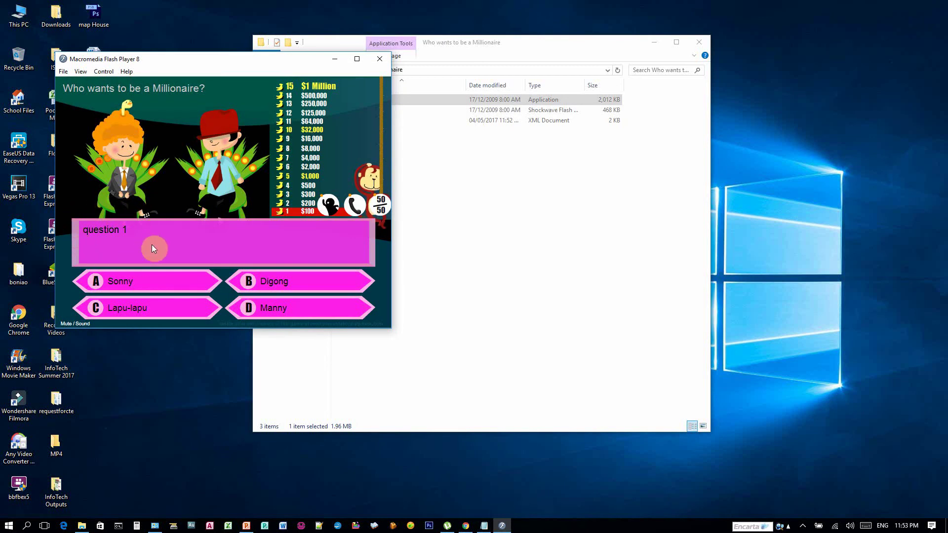
- Answer question 1 with C, Lapu-lapu, continue to question 2, then close the game
left_click(135, 309)
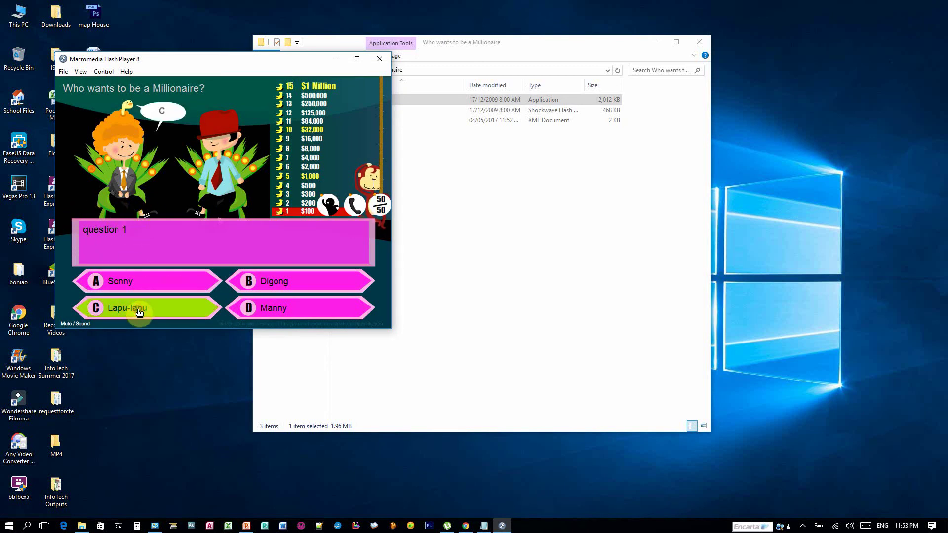
left_click(172, 120)
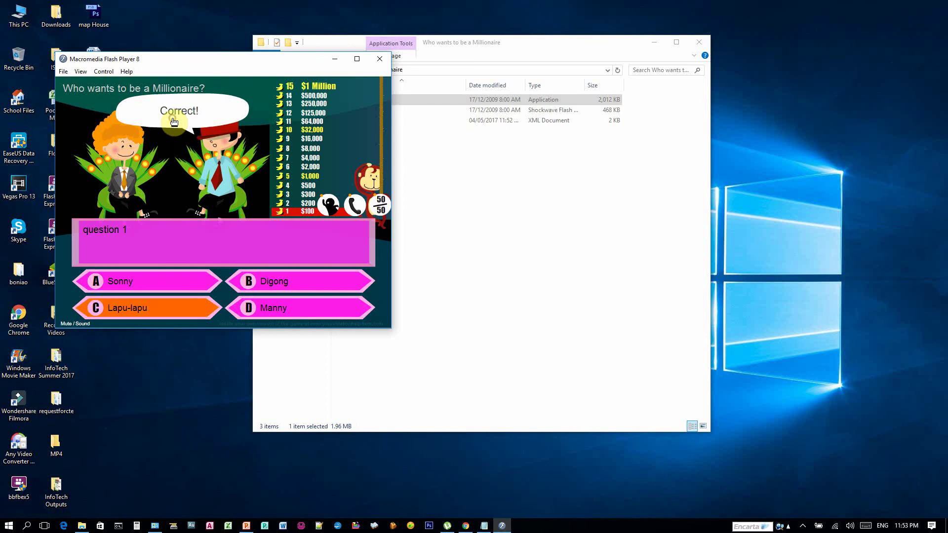
left_click(177, 116)
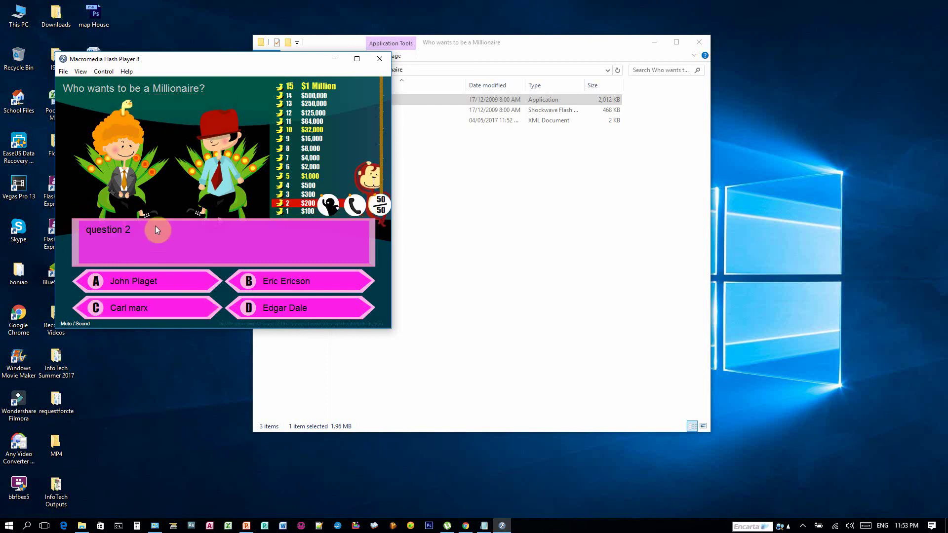
left_click(381, 59)
left_click(428, 180)
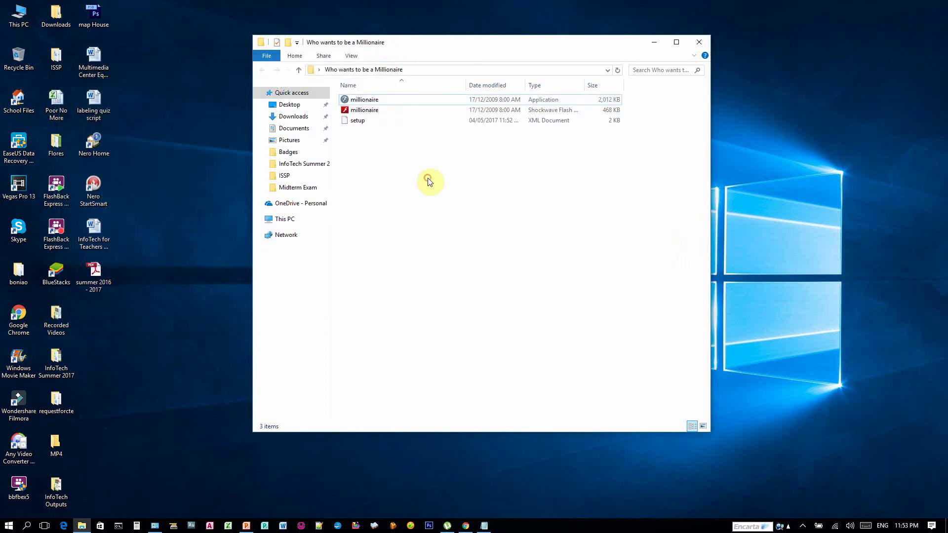
- Change the <Random> value in setup.xml from 'no' to 'yes' and save
left_click(484, 525)
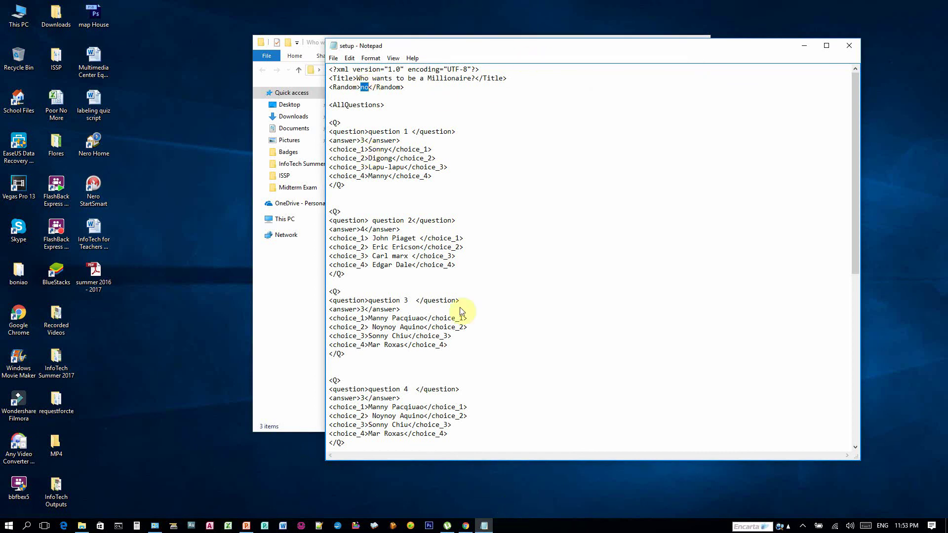
type("yes")
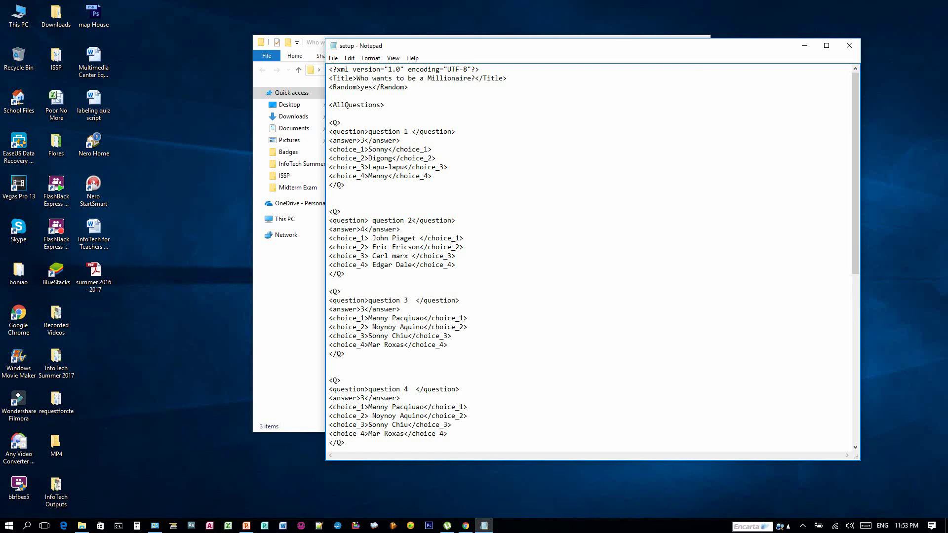
left_click(334, 58)
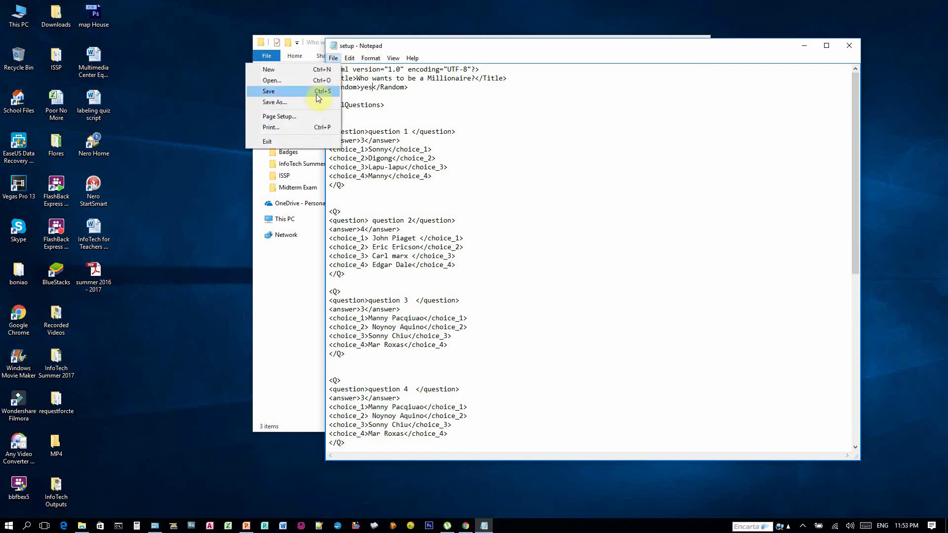
left_click(314, 93)
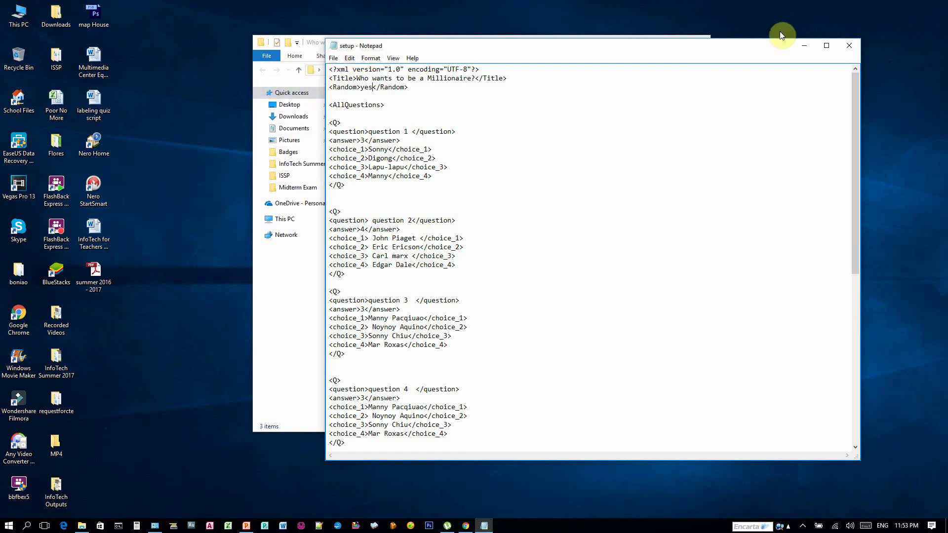
- Relaunch millionaire, start a game opening on 'question 2', and maximize the window
left_click(805, 49)
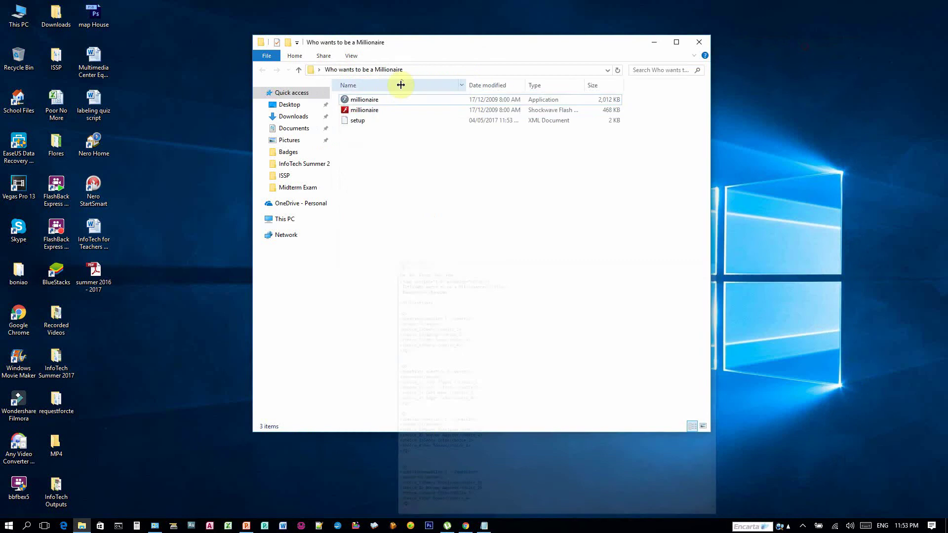
double_click(349, 100)
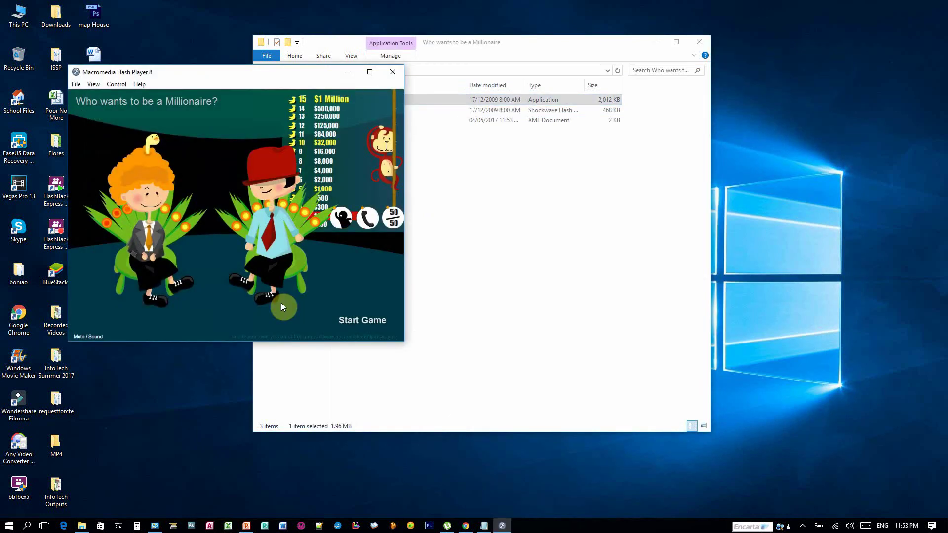
left_click(354, 324)
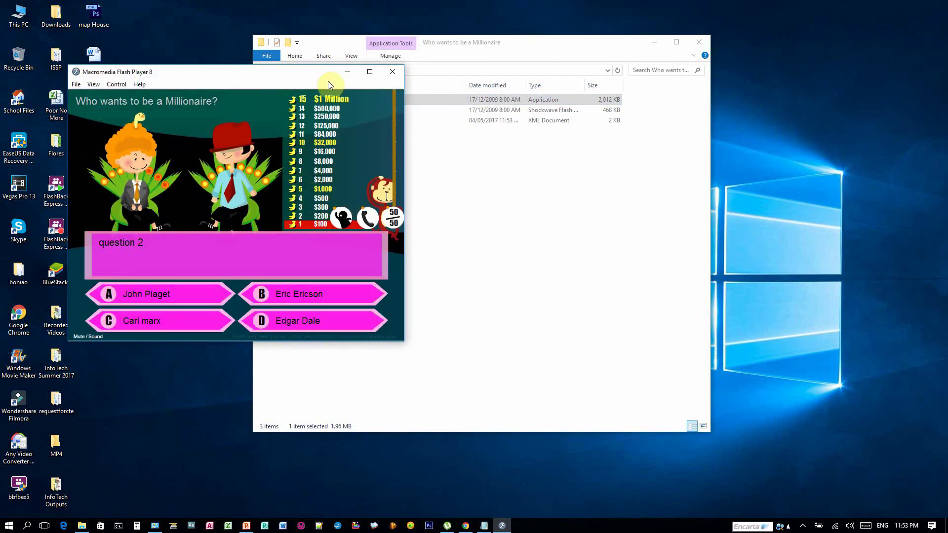
left_click_drag(265, 79, 531, 101)
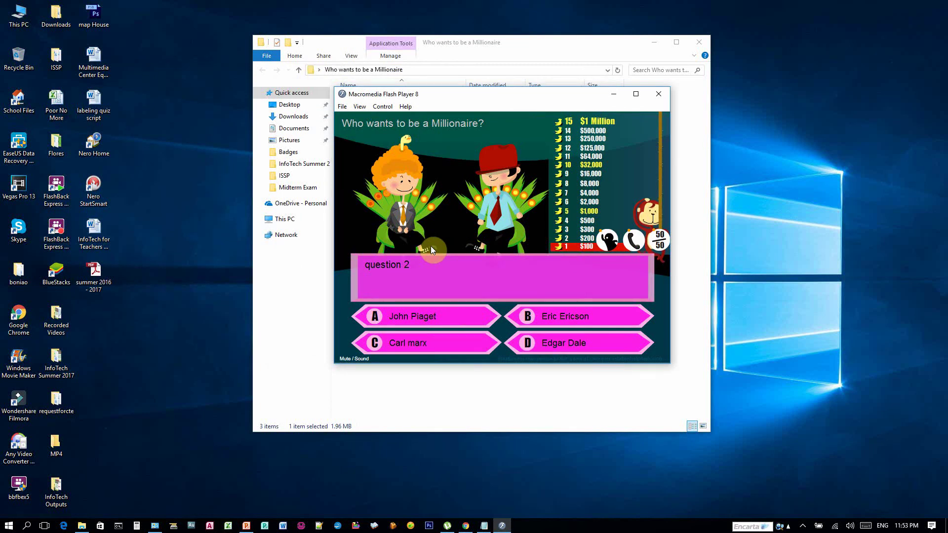
left_click(635, 94)
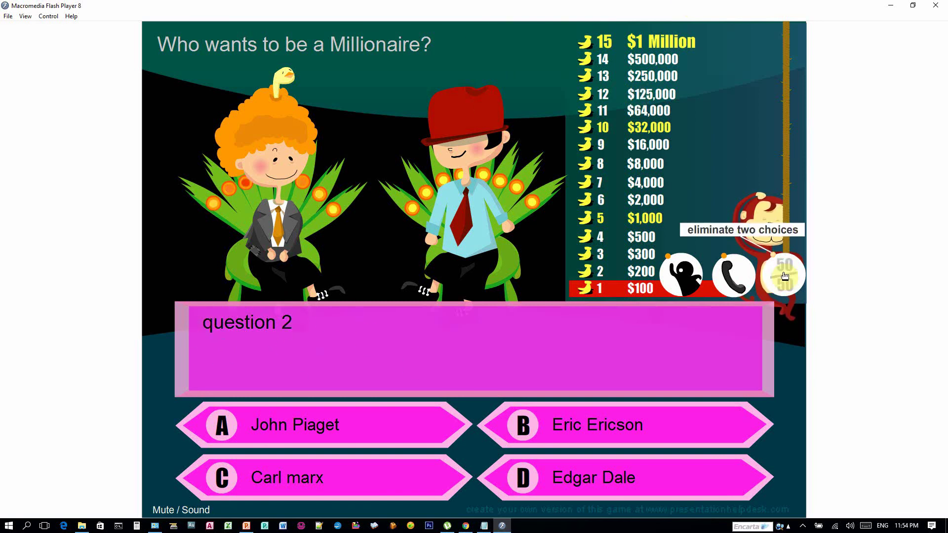
- Use the 50/50, Phone a Friend (Galileo) and Ask the Audience lifelines on question 2
left_click(734, 367)
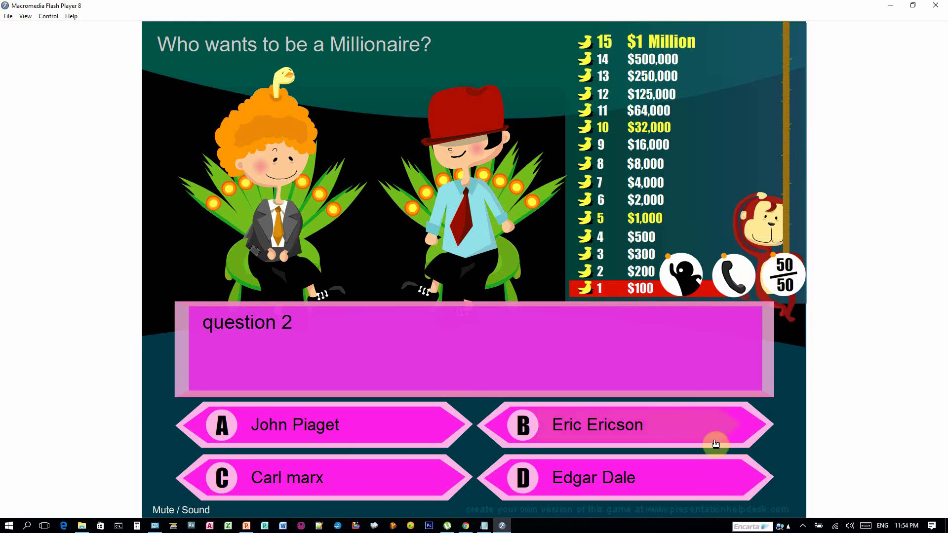
left_click(783, 276)
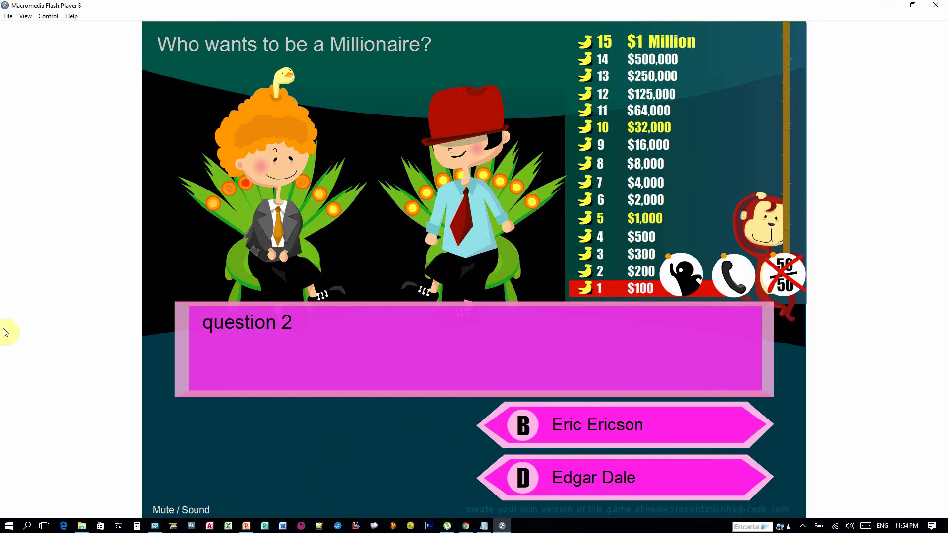
left_click(738, 275)
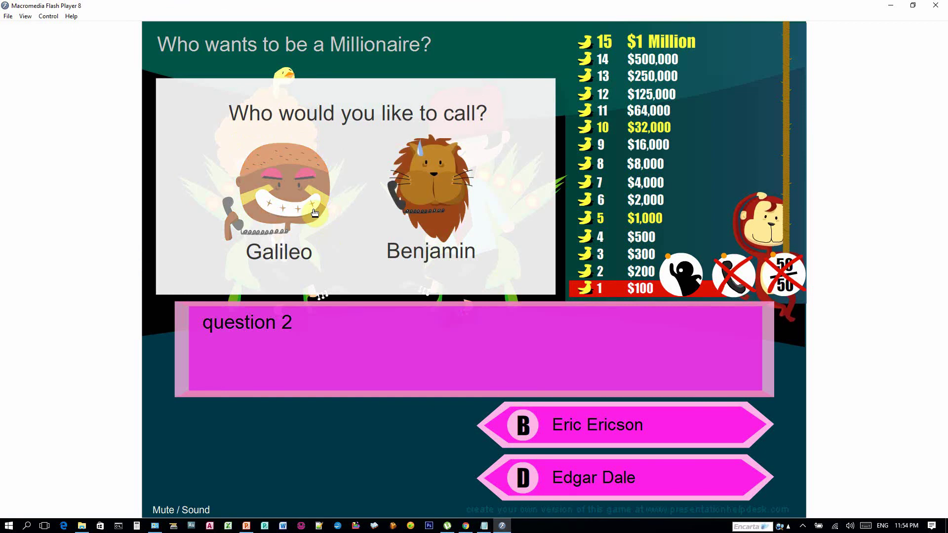
left_click(293, 191)
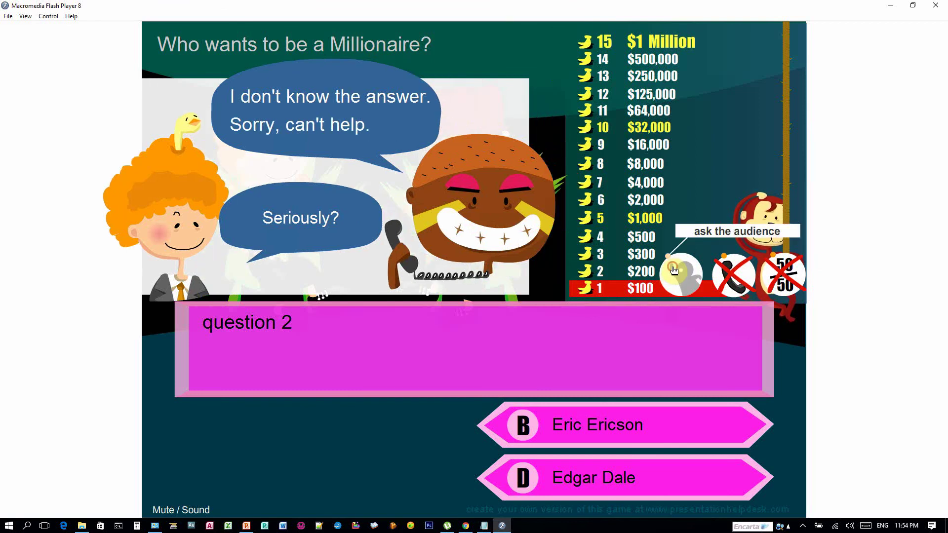
left_click(675, 270)
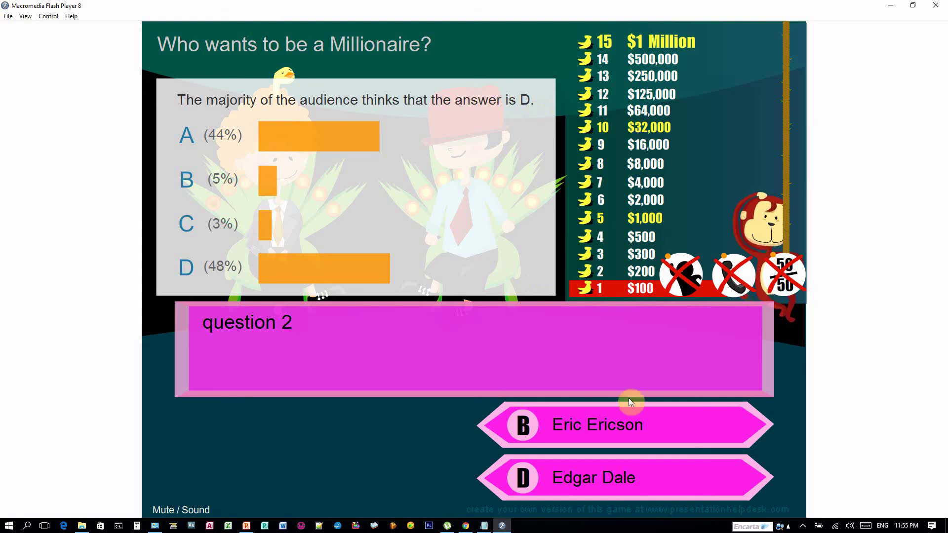
- Lock in D, Edgar Dale, as the final answer and close the game
left_click(608, 478)
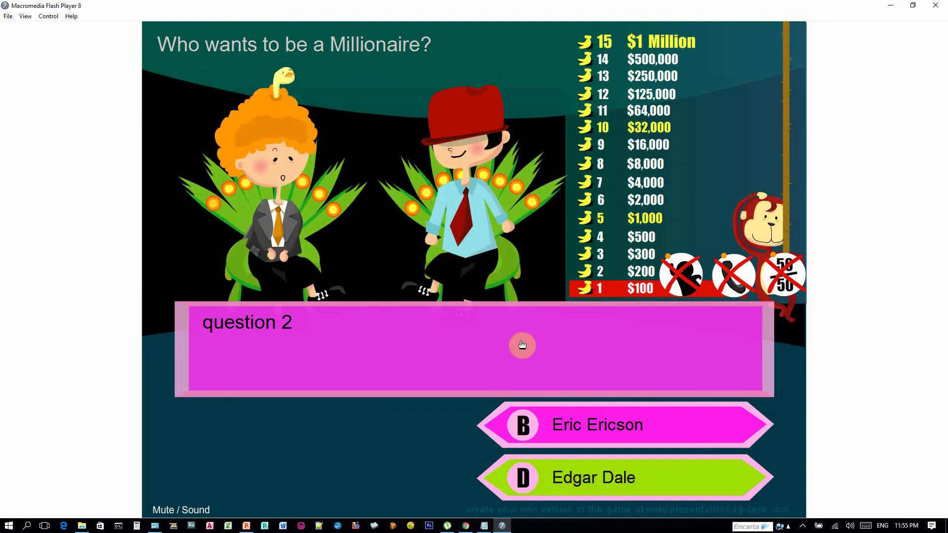
left_click(362, 108)
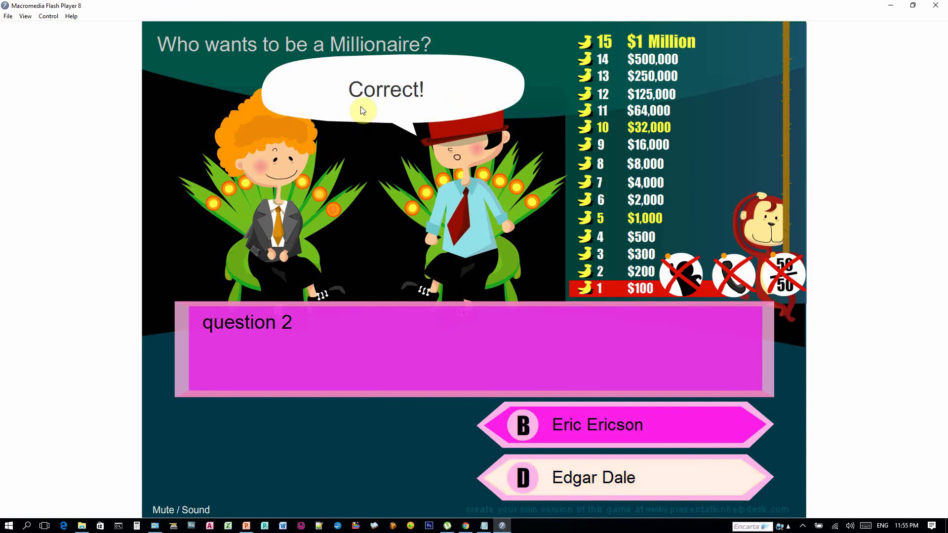
left_click(940, 5)
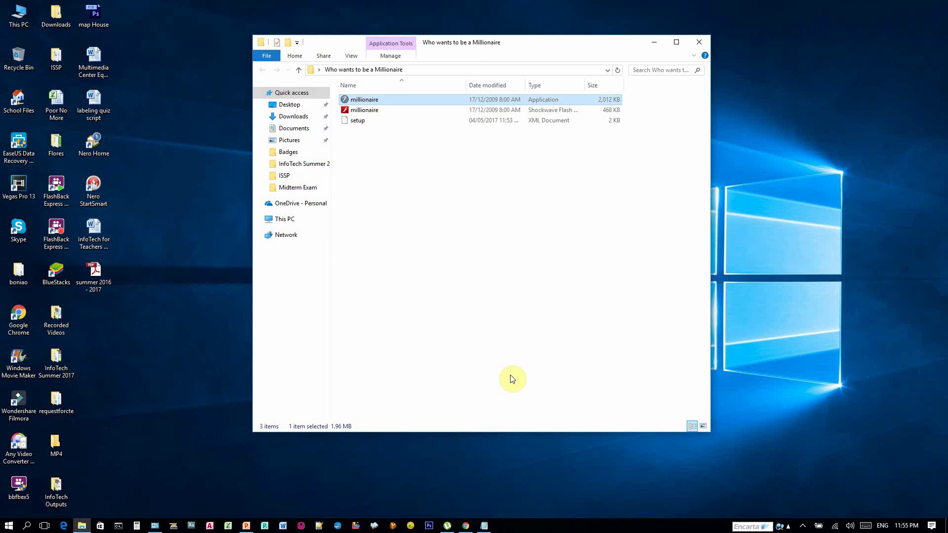
- Minimize Explorer, move WinRAR and the Millionaire archive beside WinZIP, and return to the PowerPoint title slide
left_click(655, 42)
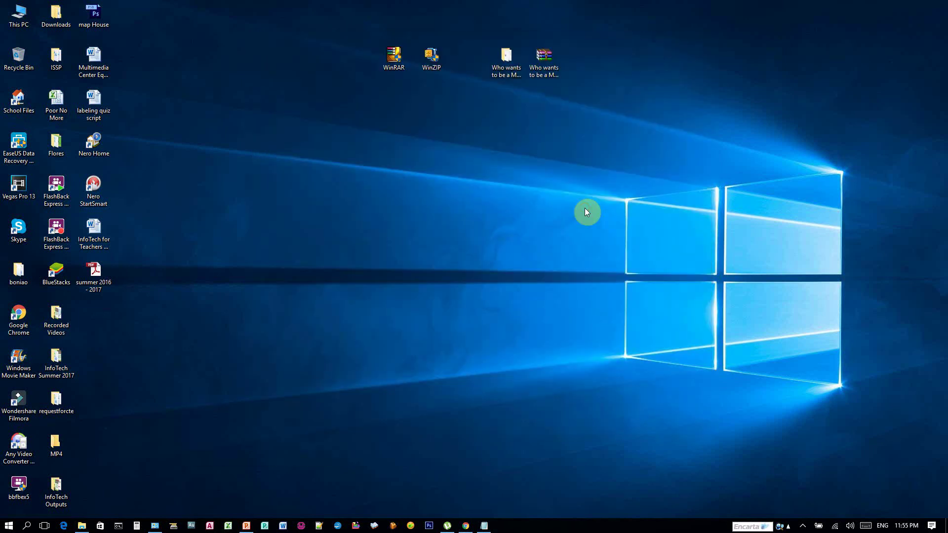
left_click_drag(391, 55, 425, 106)
left_click(431, 52)
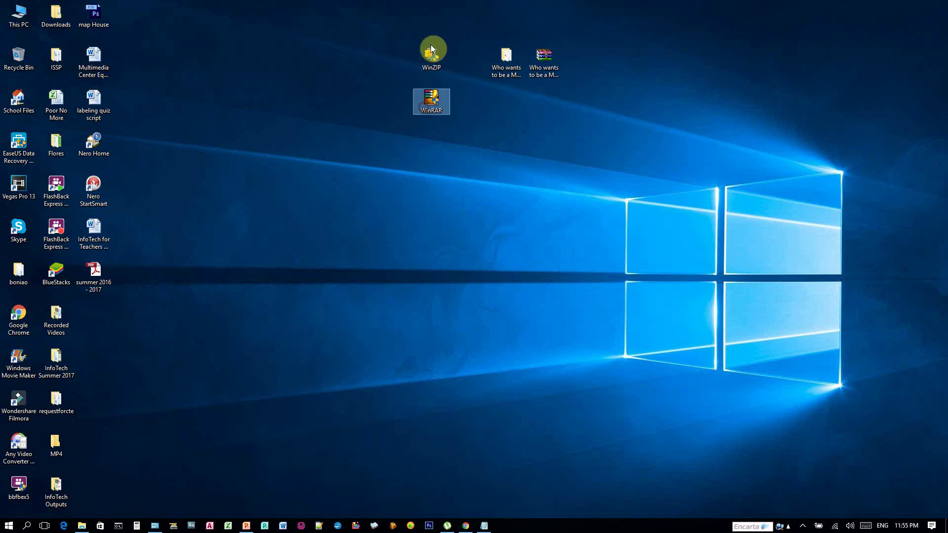
left_click(546, 54)
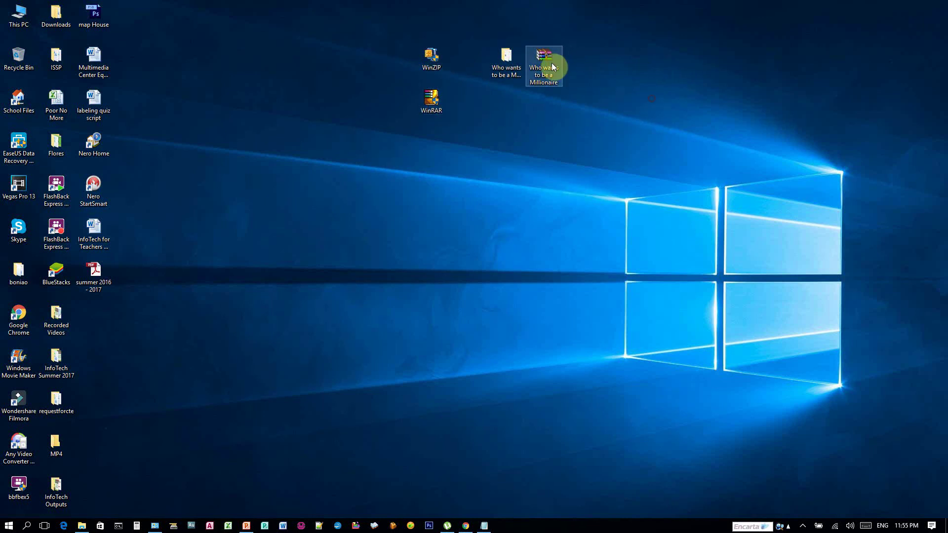
left_click_drag(477, 51, 478, 52)
left_click(508, 124)
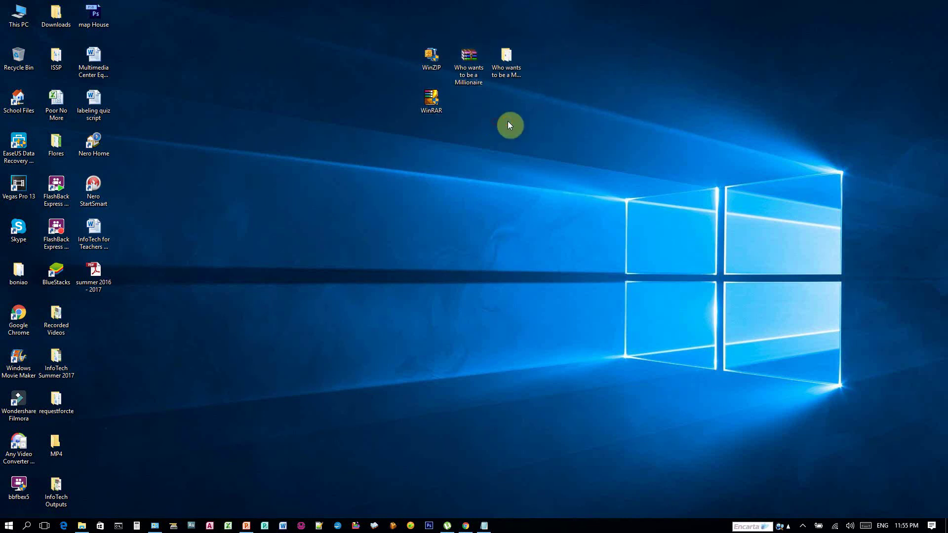
left_click(246, 527)
left_click(844, 513)
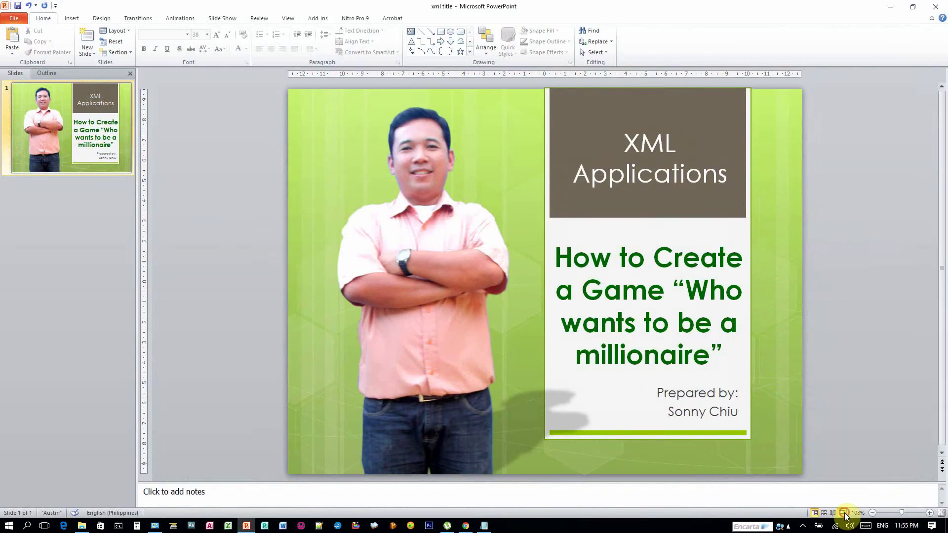